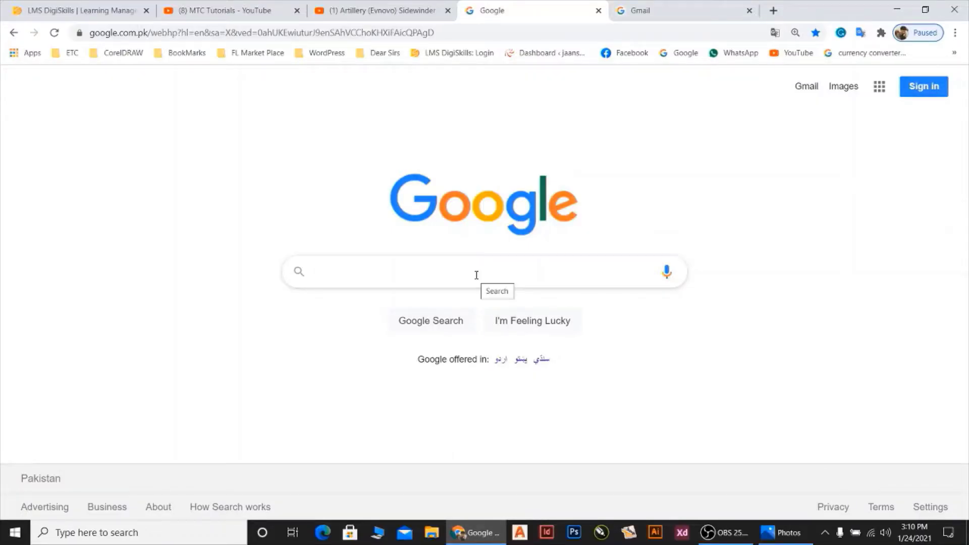
Search Google for 'create an account for students and educators'
{"action": "type", "text": "create "}
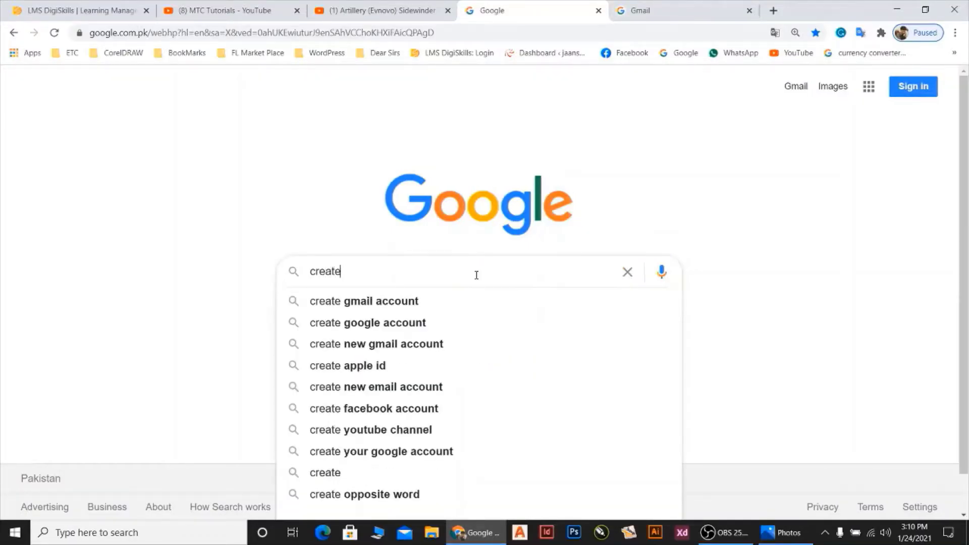
{"action": "type", "text": "an a"}
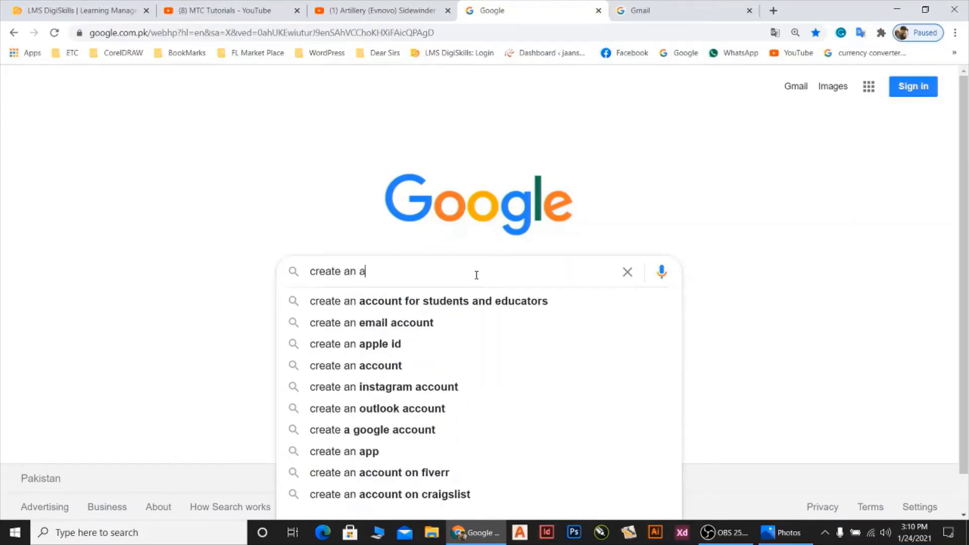
{"action": "type", "text": "c"}
{"action": "type", "text": "count"}
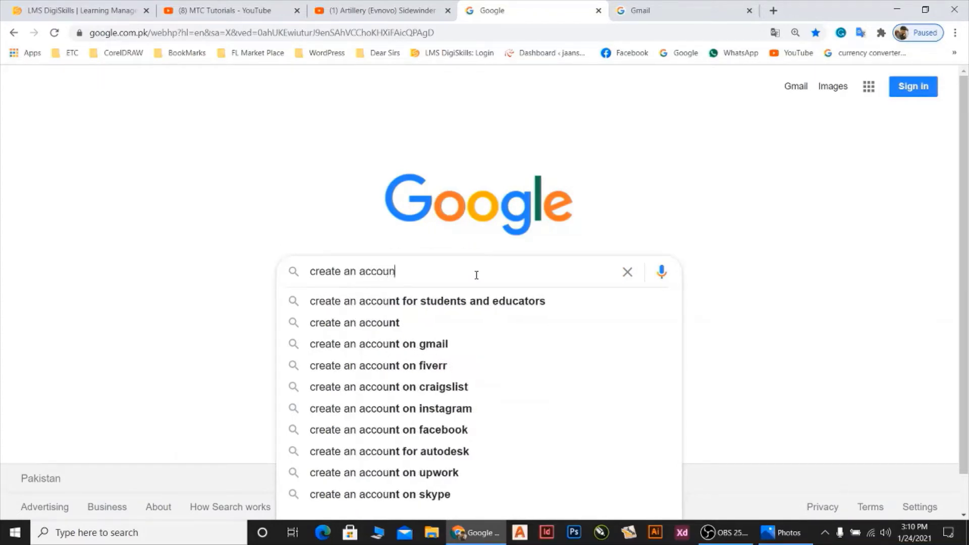
{"action": "type", "text": " for "}
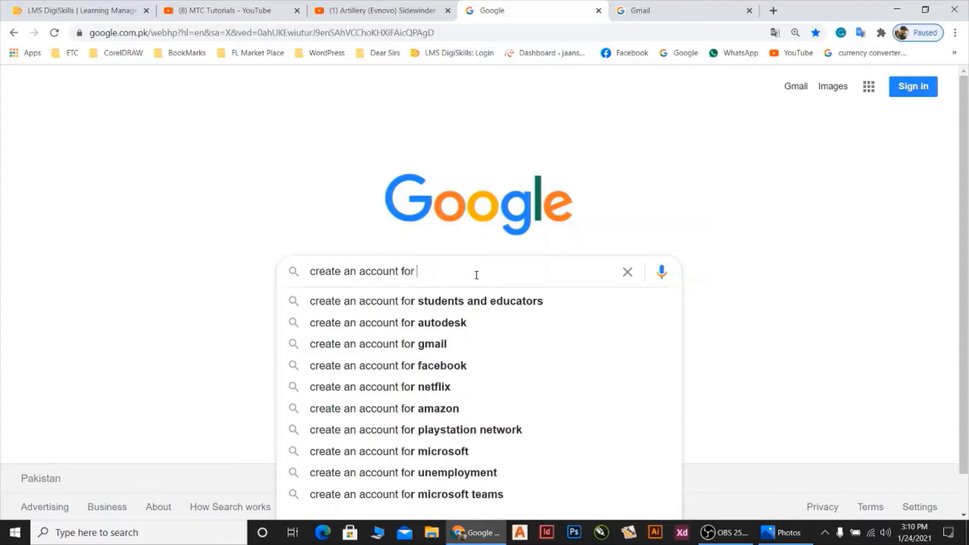
{"action": "type", "text": "stude"}
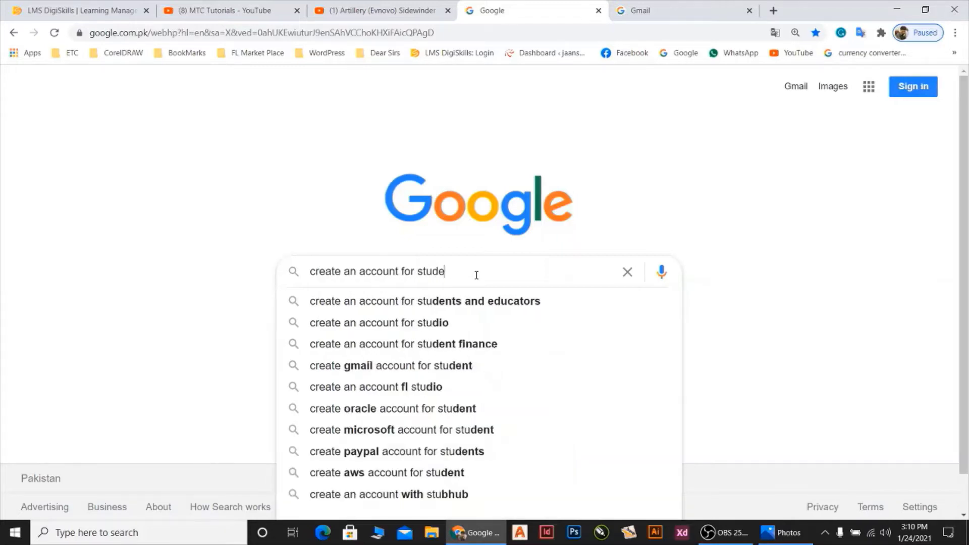
{"action": "type", "text": "nts and "}
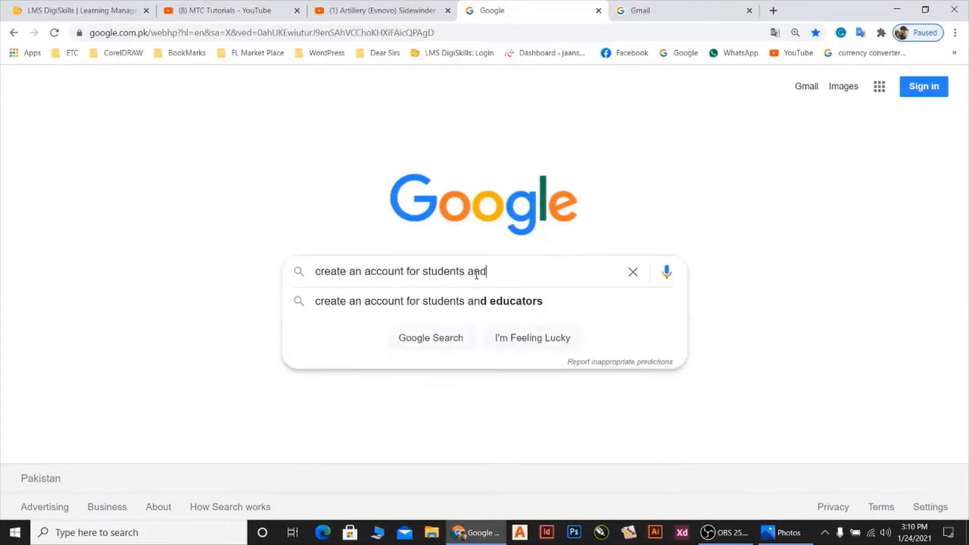
{"action": "type", "text": "educa"}
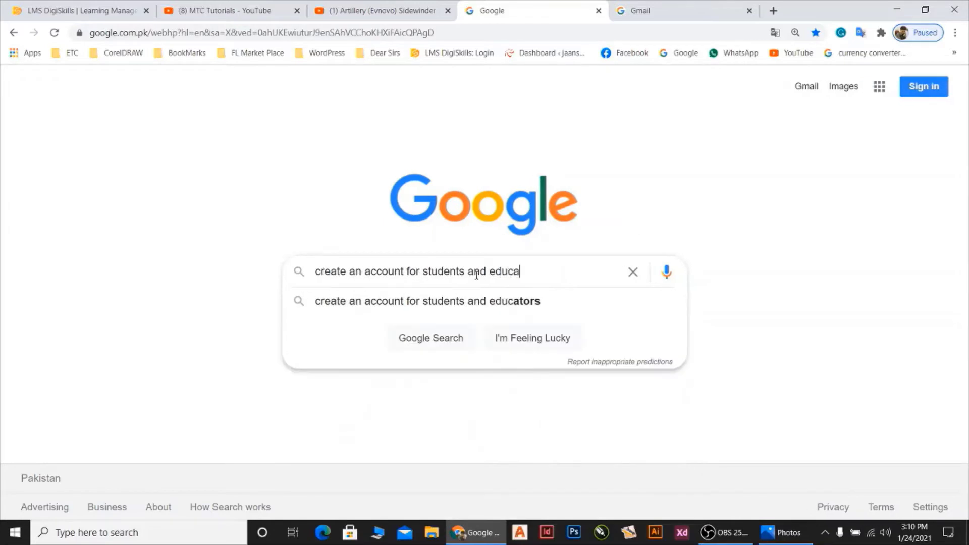
{"action": "type", "text": "tors"}
{"action": "key", "text": "Return"}
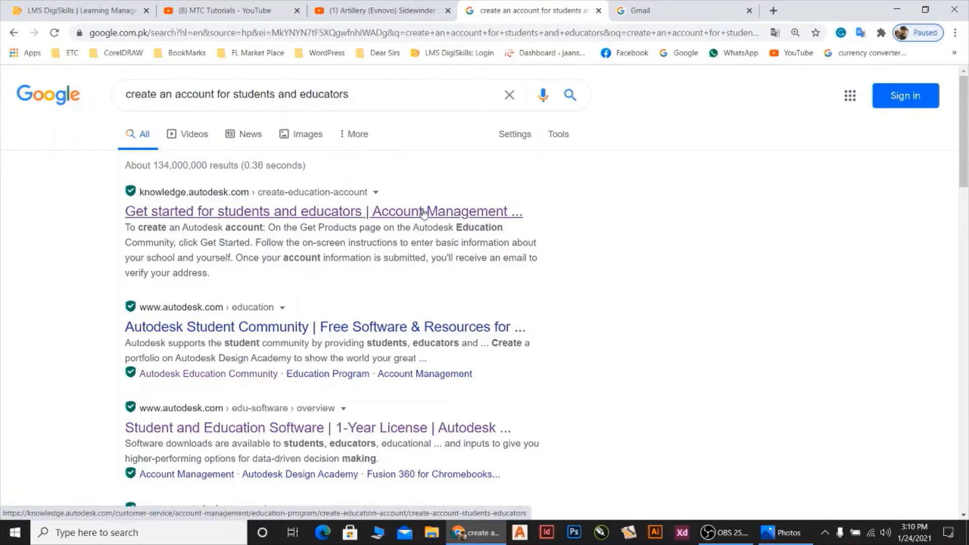
Open the 'Get started for students and educators' help page and scroll through its steps
{"action": "left_click", "coordinate": [423, 212]}
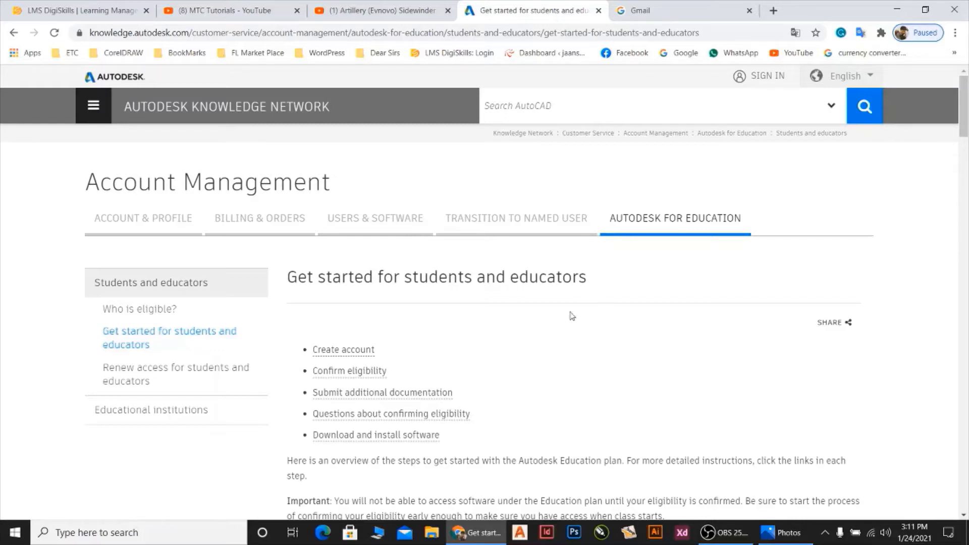
{"action": "scroll", "coordinate": [506, 362], "scroll_direction": "down", "scroll_amount": 2}
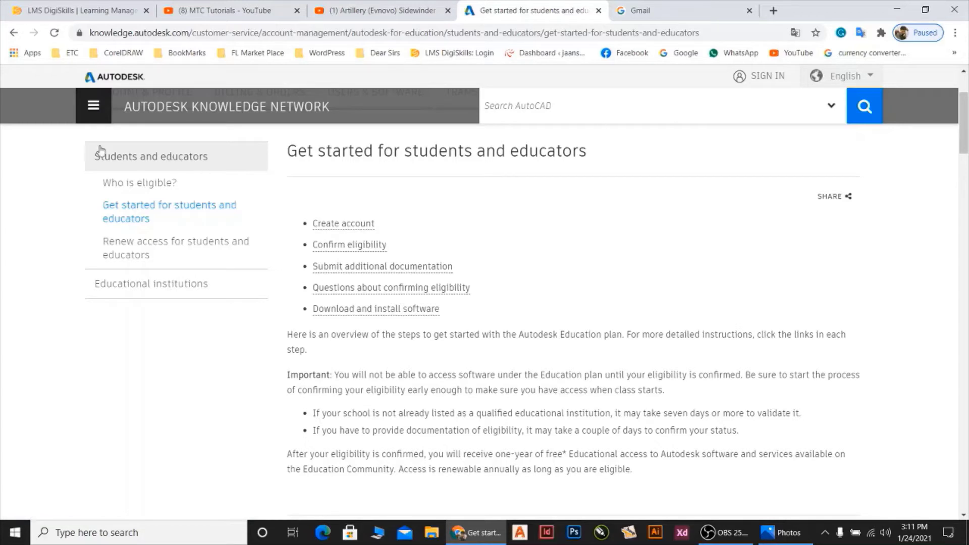
{"action": "scroll", "coordinate": [97, 152], "scroll_direction": "up", "scroll_amount": 3}
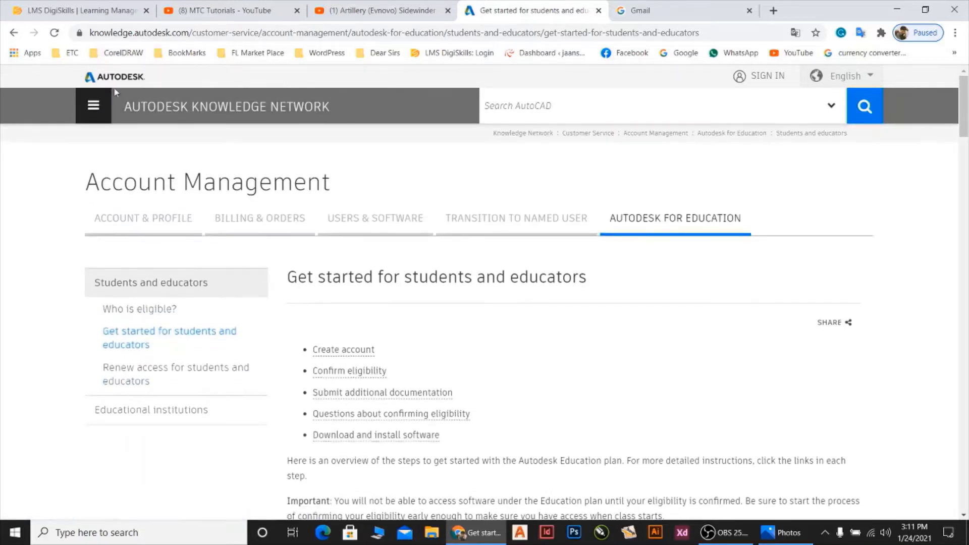
{"action": "scroll", "coordinate": [352, 187], "scroll_direction": "down", "scroll_amount": 1}
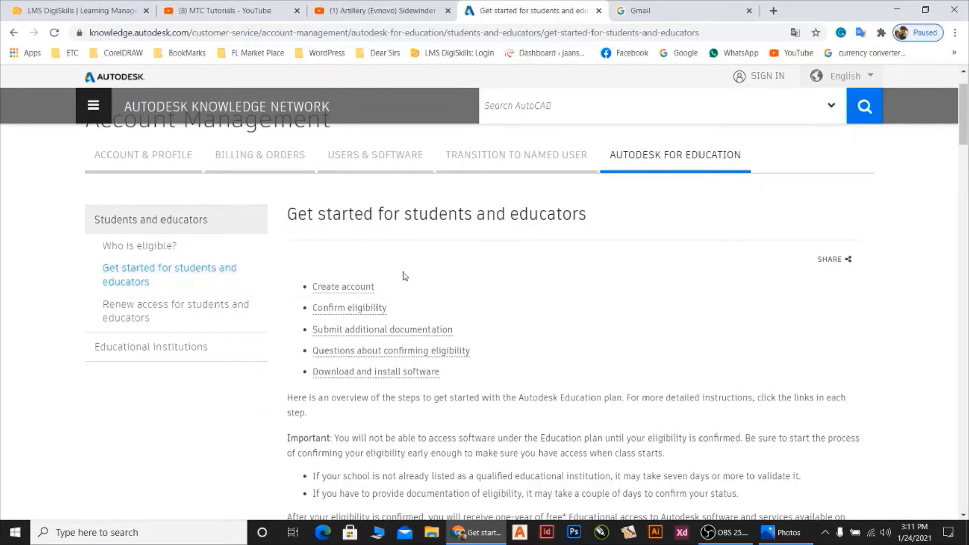
{"action": "scroll", "coordinate": [404, 275], "scroll_direction": "down", "scroll_amount": 1}
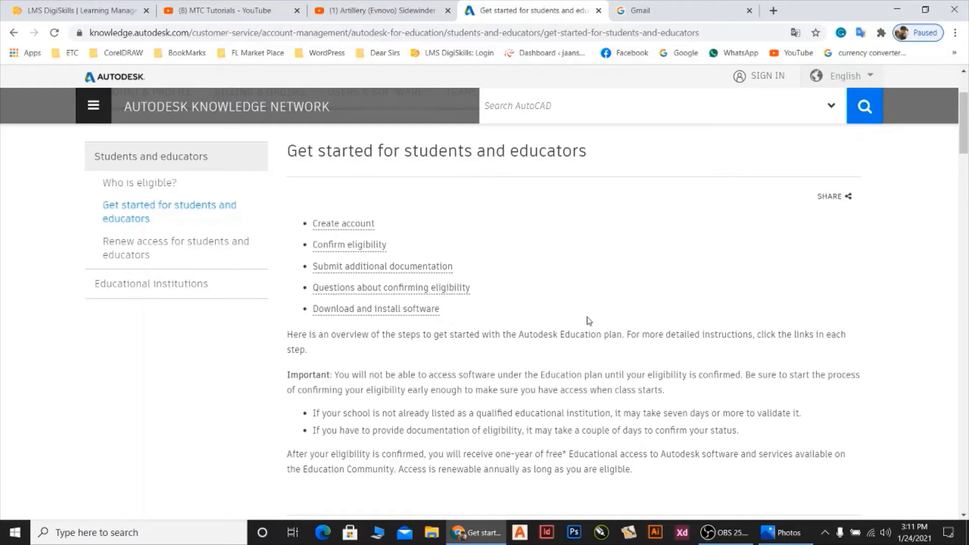
{"action": "scroll", "coordinate": [589, 321], "scroll_direction": "up", "scroll_amount": 3}
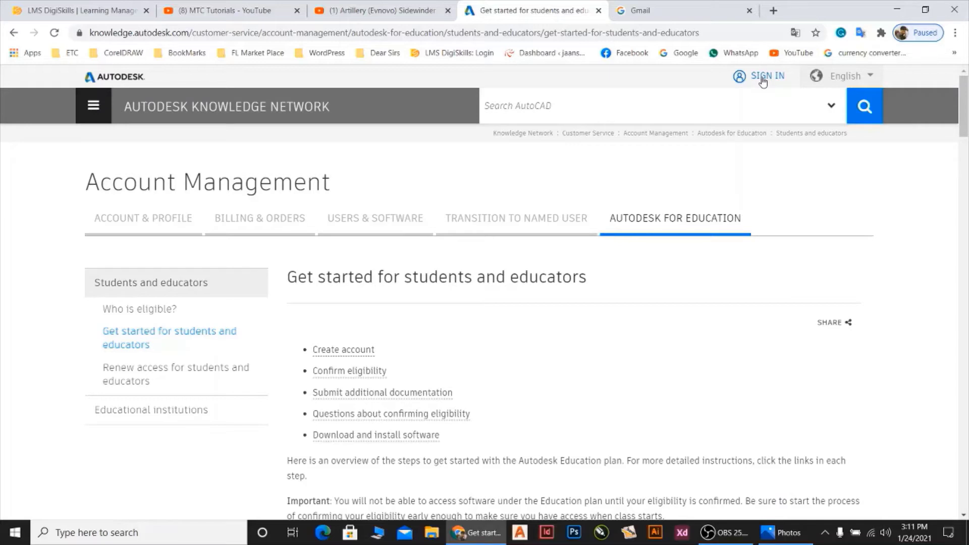
Try signing in with the student's e-mail, then choose Create account when it isn't recognized
{"action": "left_click", "coordinate": [764, 81]}
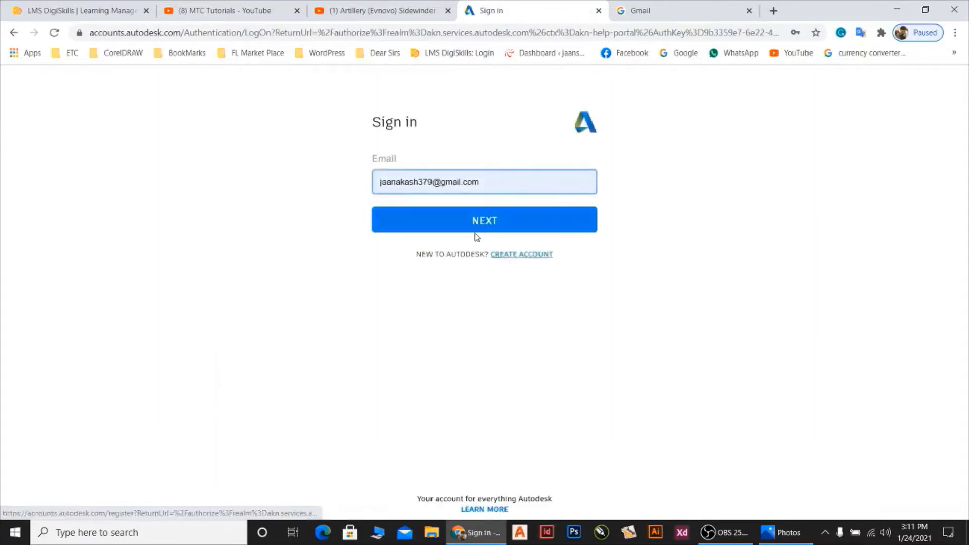
{"action": "left_click", "coordinate": [441, 182]}
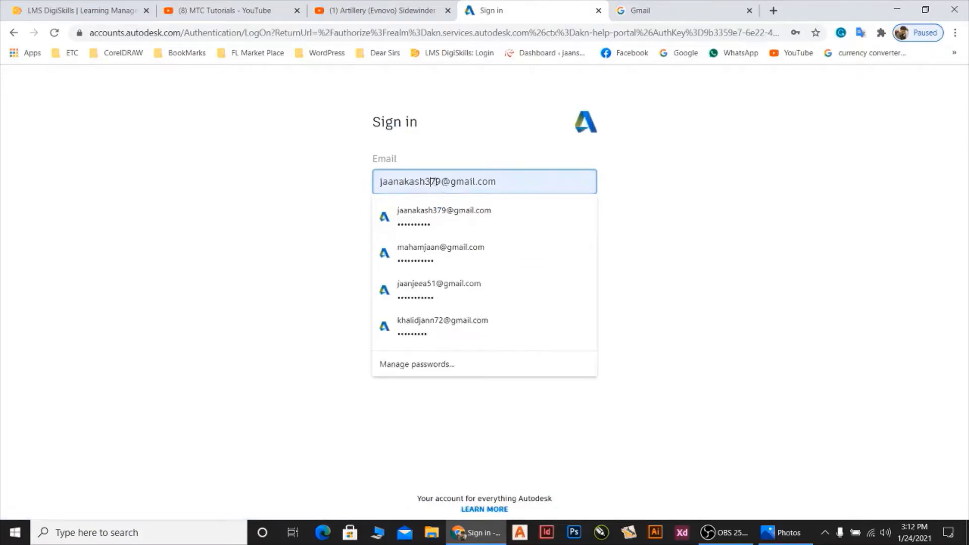
{"action": "left_click_drag", "start_coordinate": [441, 182], "coordinate": [434, 181]}
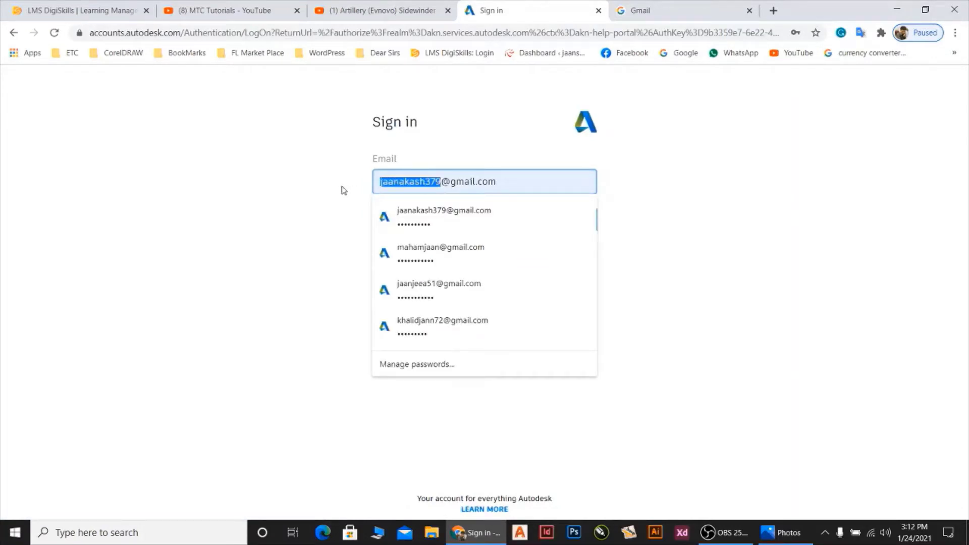
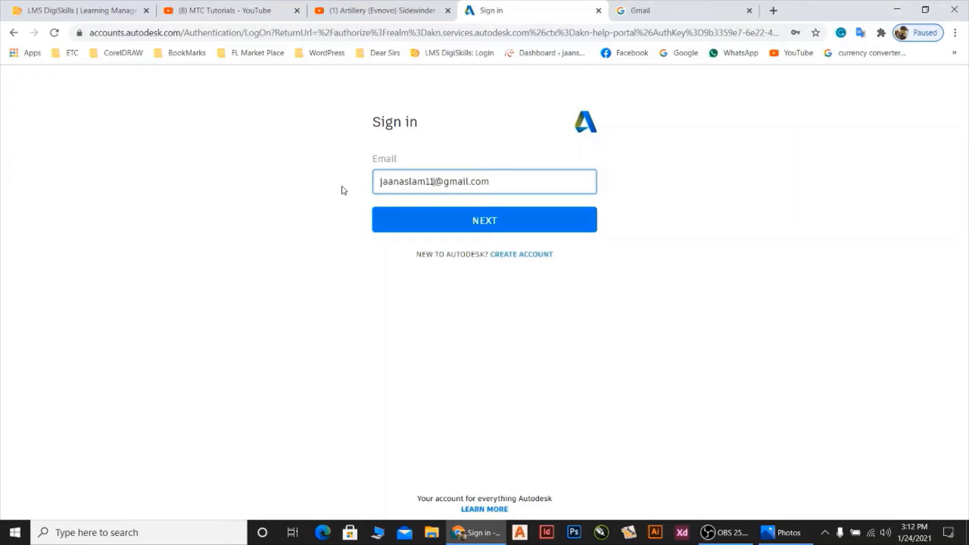
{"action": "left_click", "coordinate": [435, 225]}
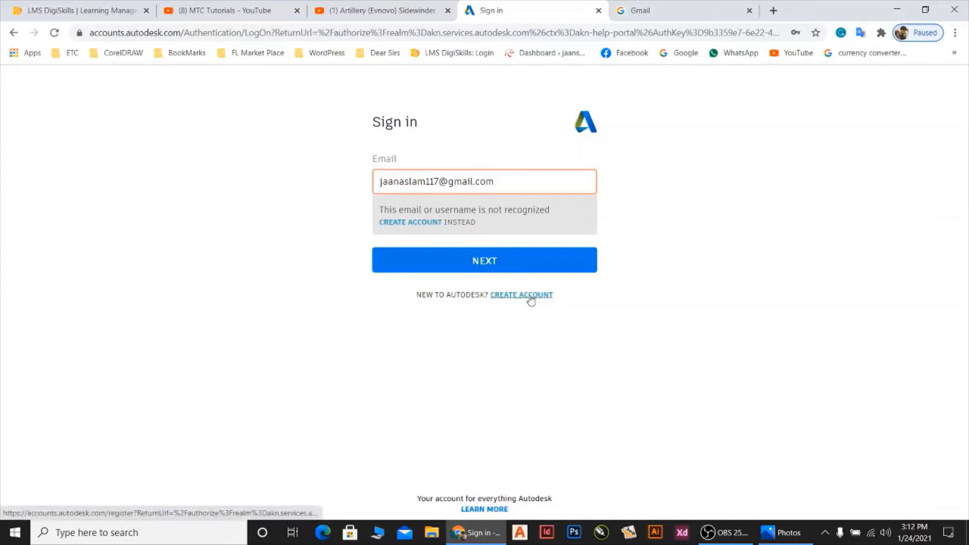
{"action": "left_click", "coordinate": [425, 223]}
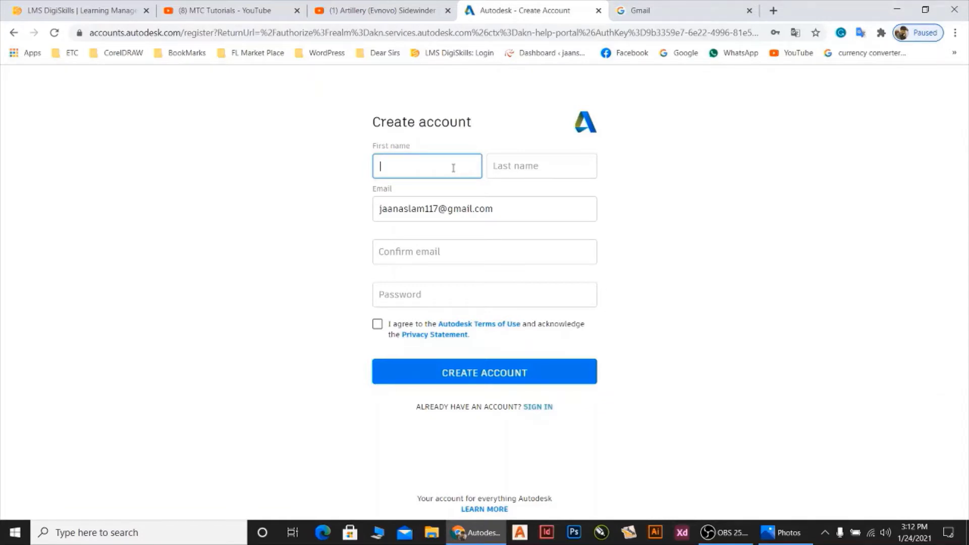
Enter the student's first and last name and copy the e-mail into Confirm email
{"action": "key", "text": "Tab"}
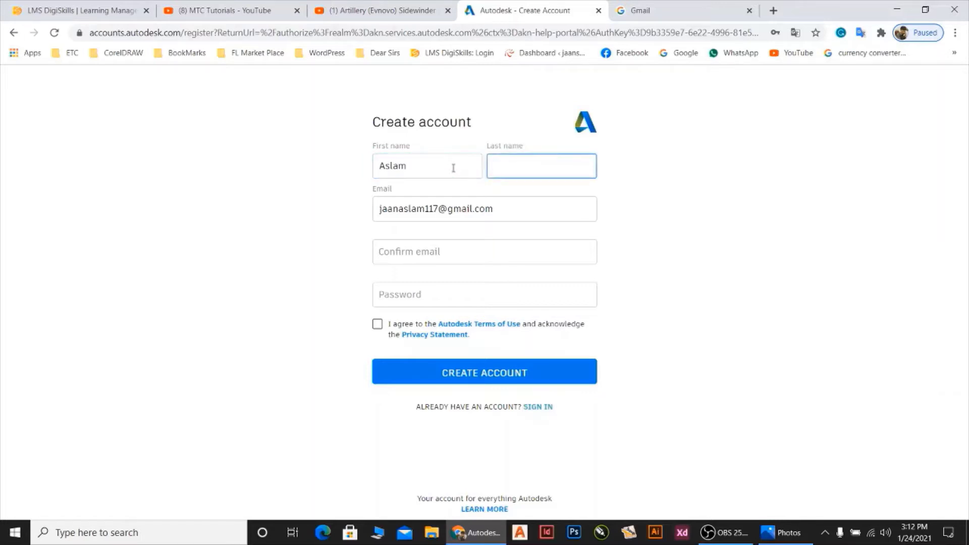
{"action": "left_click", "coordinate": [510, 209]}
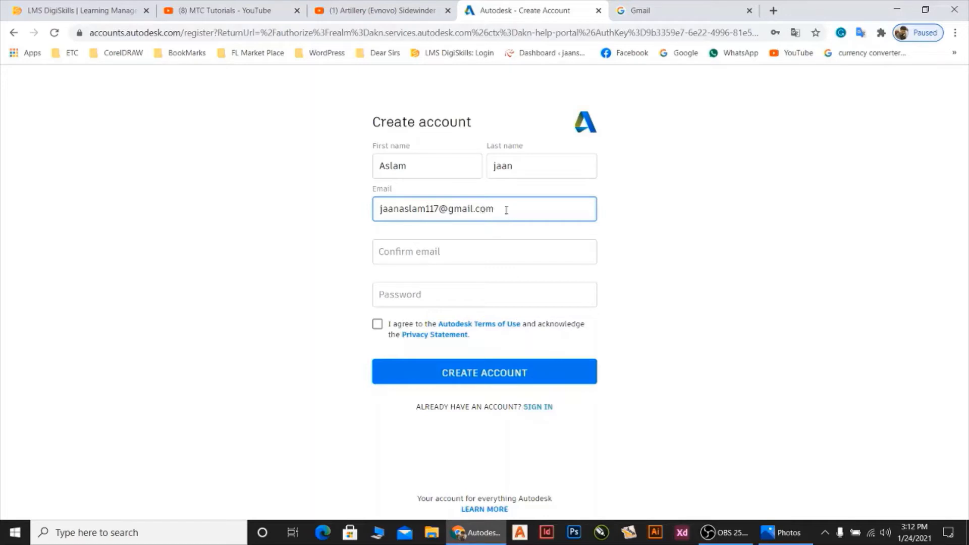
{"action": "left_click_drag", "start_coordinate": [497, 209], "coordinate": [364, 214]}
{"action": "key", "text": "ctrl+c"}
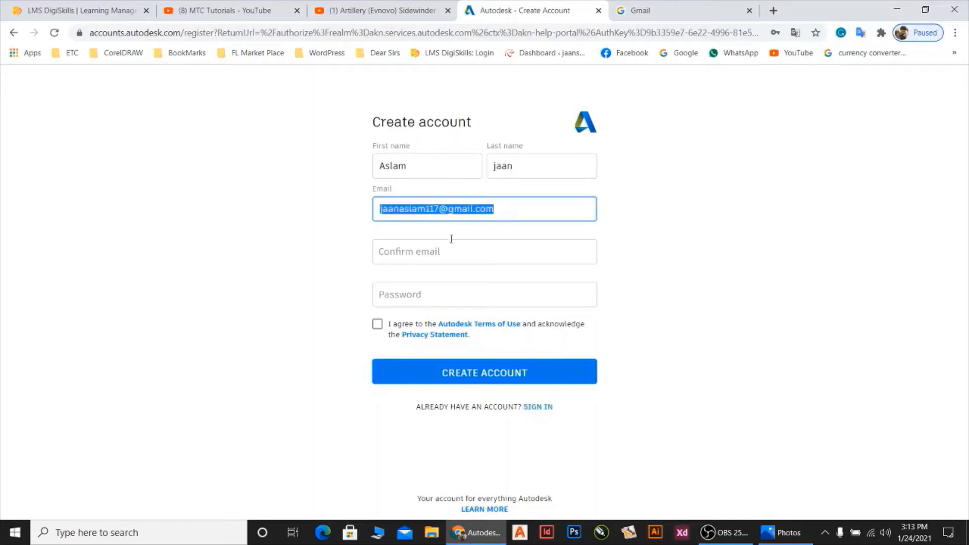
{"action": "left_click", "coordinate": [503, 259]}
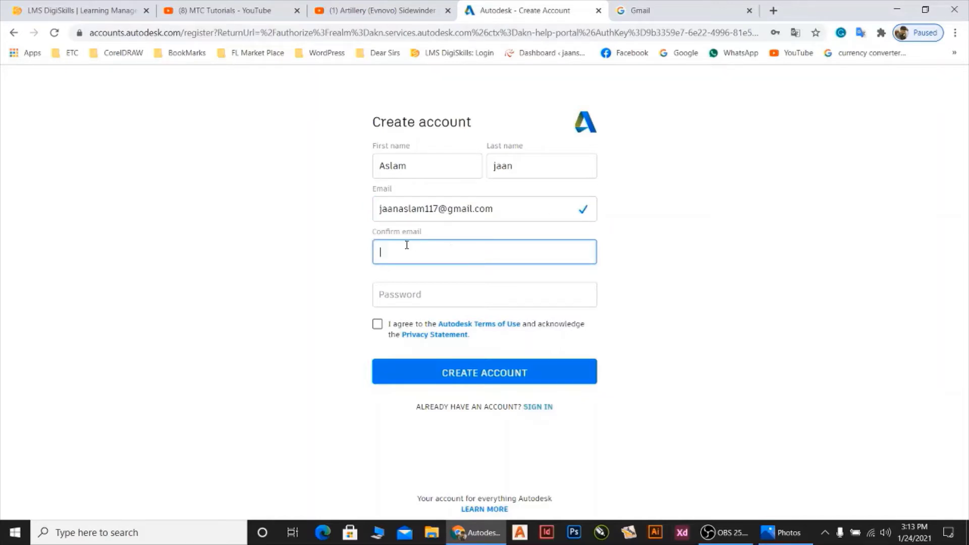
{"action": "key", "text": "ctrl+v"}
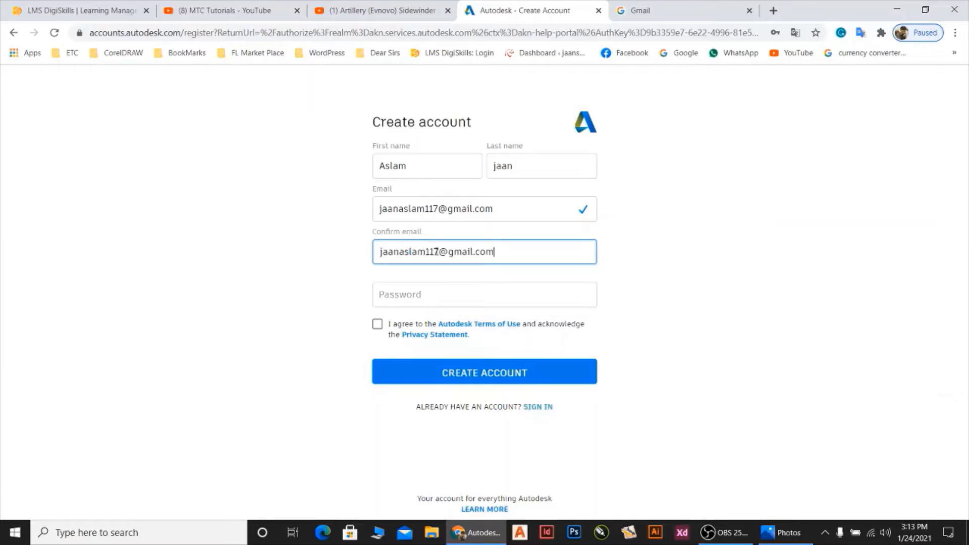
{"action": "left_click", "coordinate": [654, 290]}
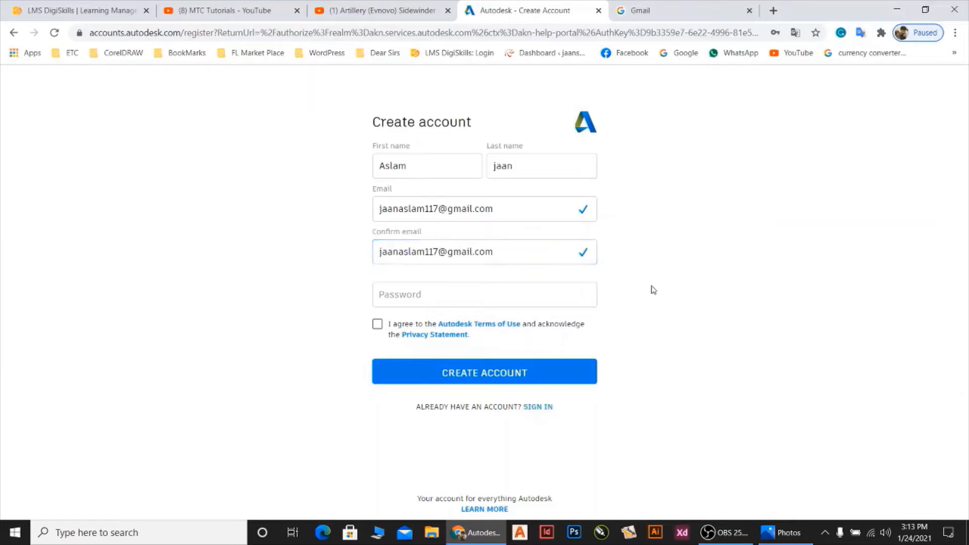
Enter the account password and agree to the Autodesk Terms of Use
{"action": "left_click", "coordinate": [392, 294]}
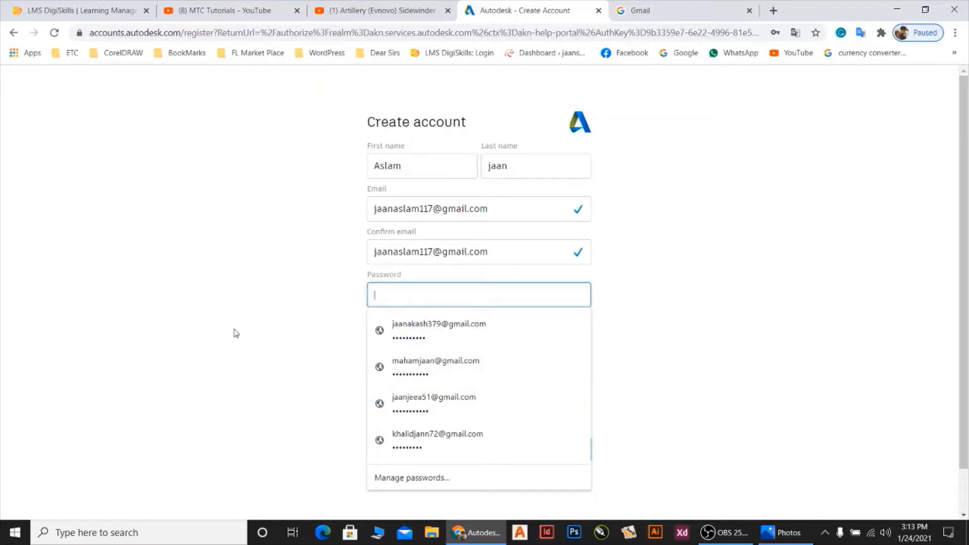
{"action": "left_click", "coordinate": [236, 333]}
{"action": "left_click", "coordinate": [388, 298]}
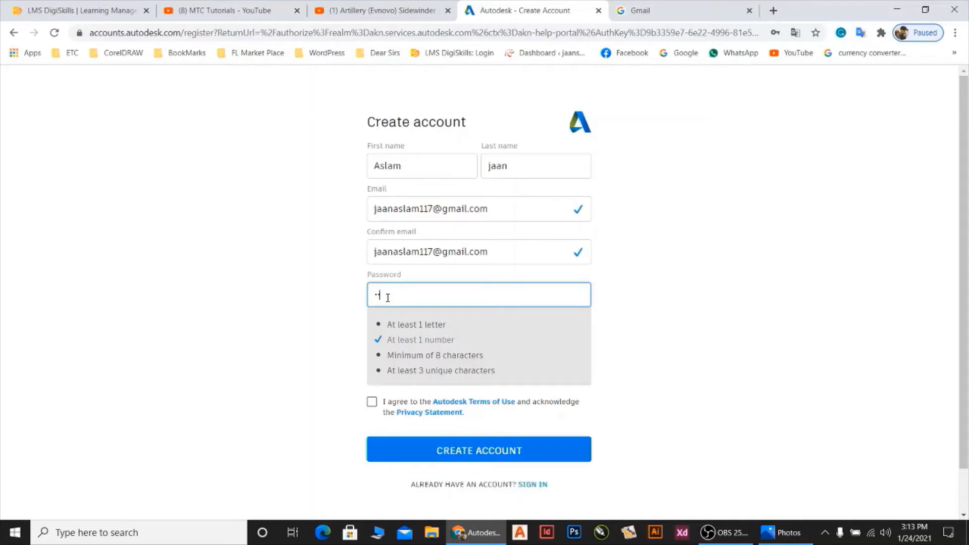
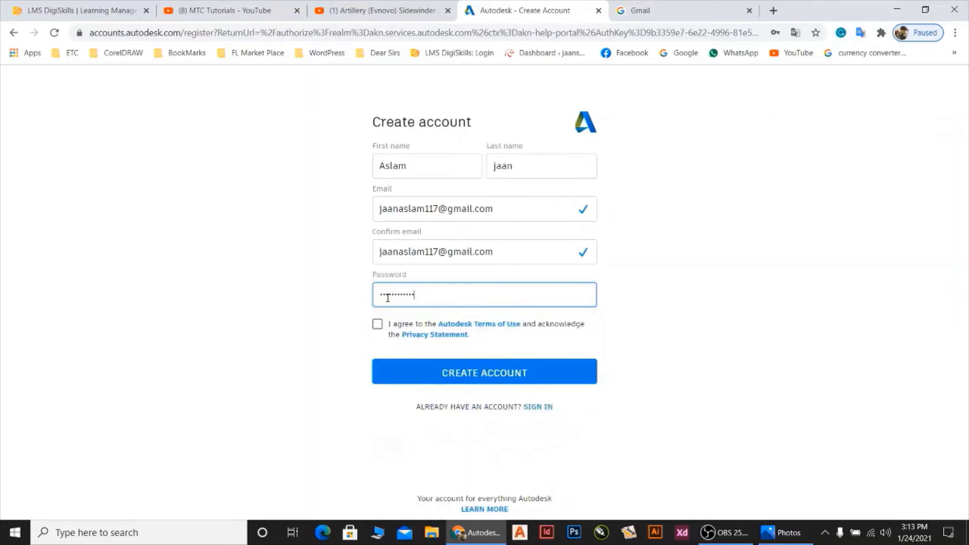
{"action": "left_click", "coordinate": [378, 325]}
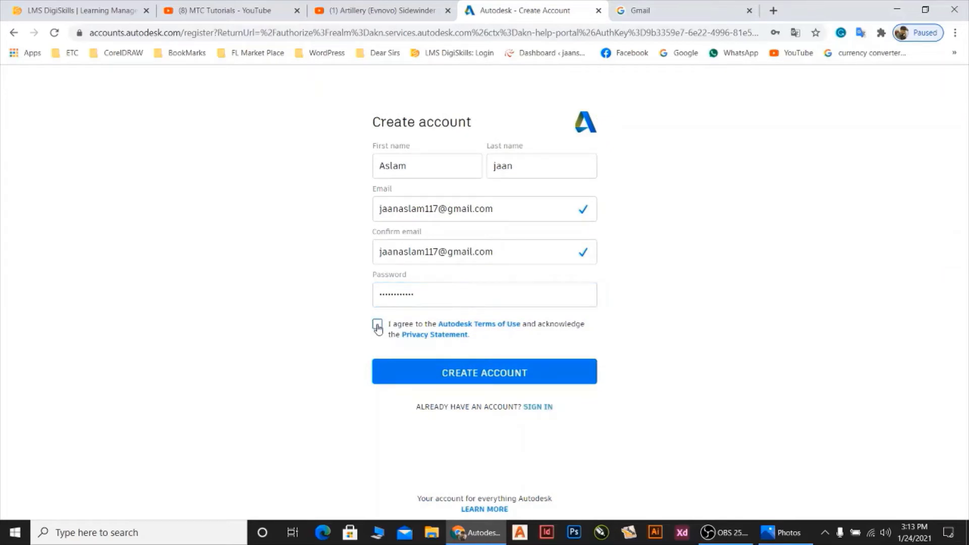
{"action": "left_click", "coordinate": [378, 326]}
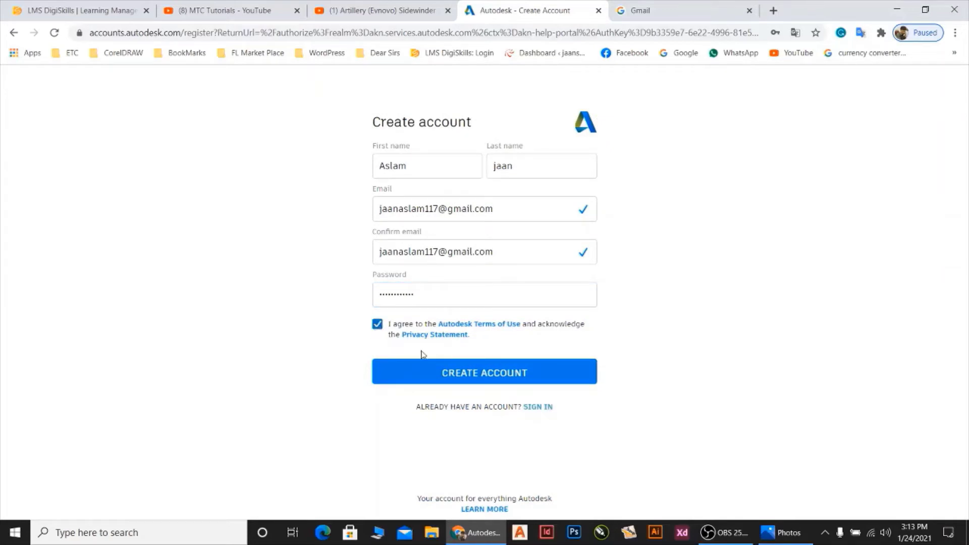
Submit the form with CREATE ACCOUNT and dismiss Chrome's save-password prompt
{"action": "left_click", "coordinate": [507, 374]}
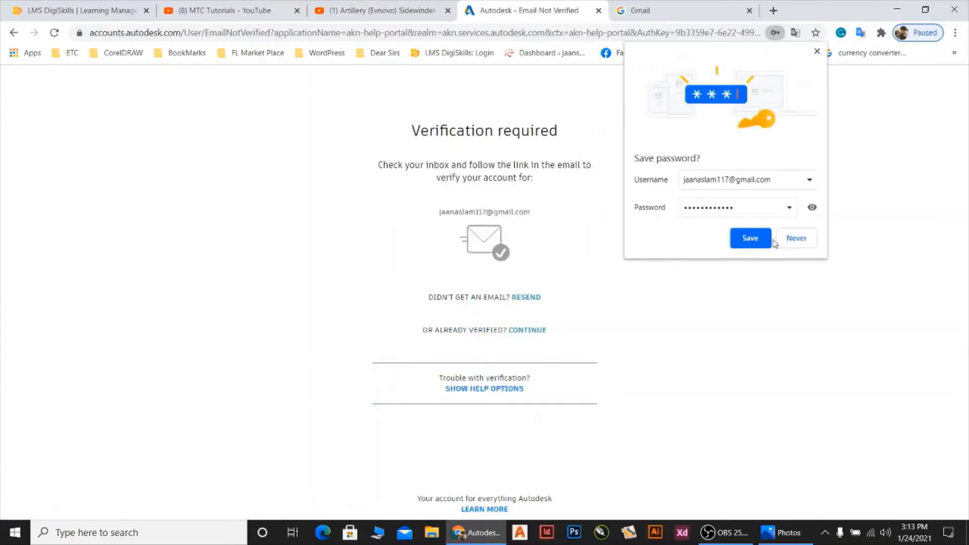
{"action": "left_click", "coordinate": [750, 238]}
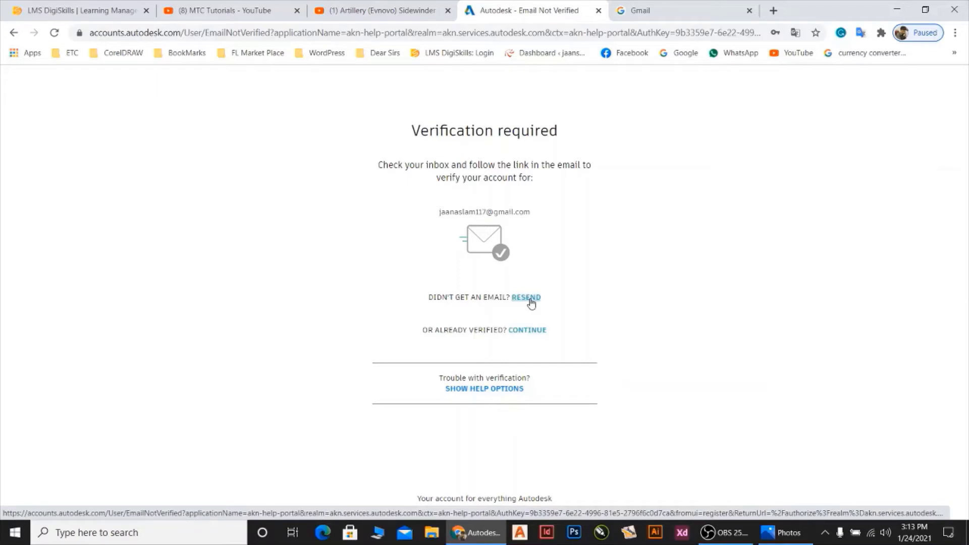
Sign in to Gmail with the account password, declining Chrome's offer to save it
{"action": "left_click", "coordinate": [671, 15]}
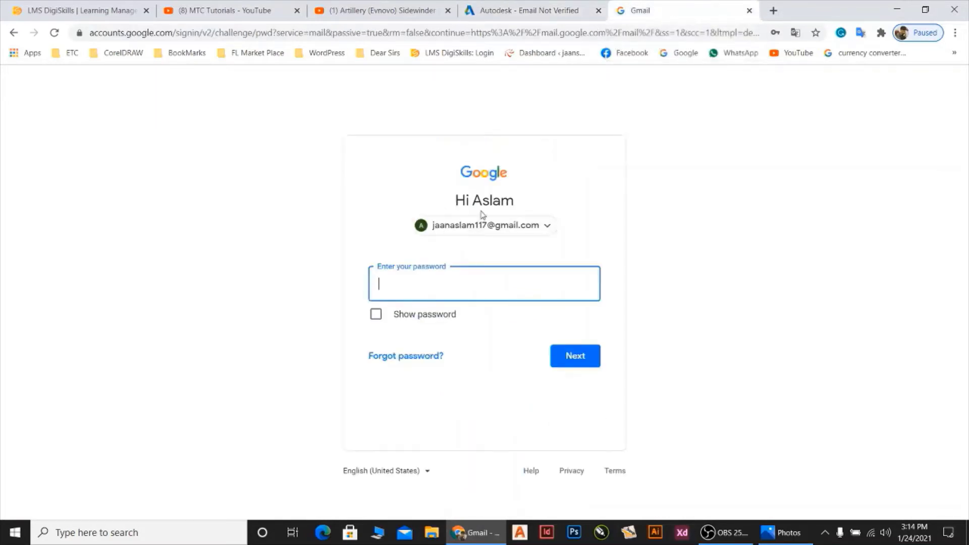
{"action": "left_click", "coordinate": [428, 289]}
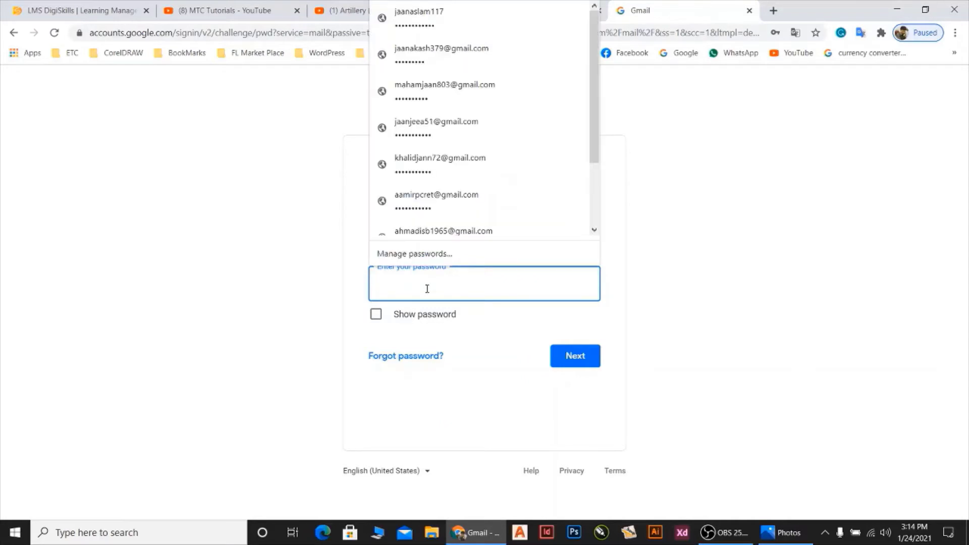
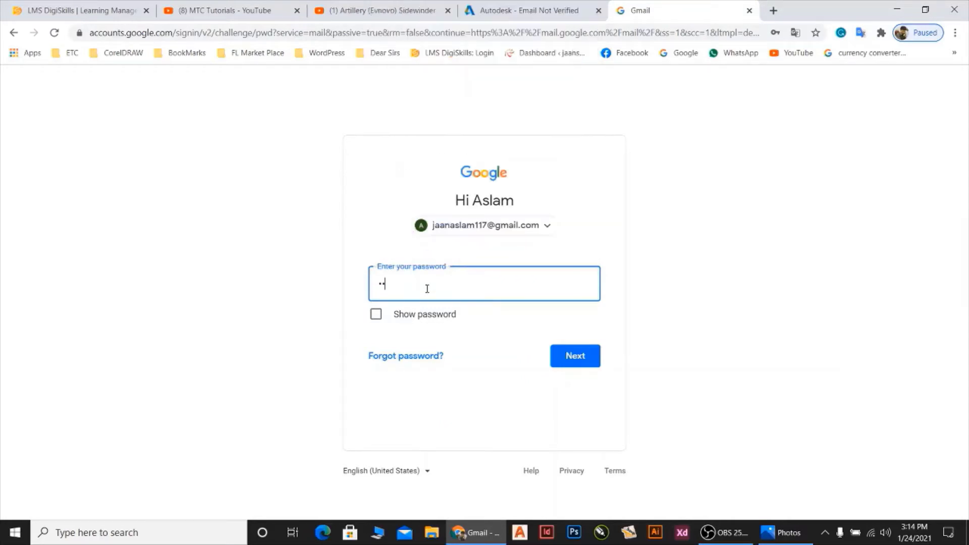
{"action": "left_click", "coordinate": [578, 365]}
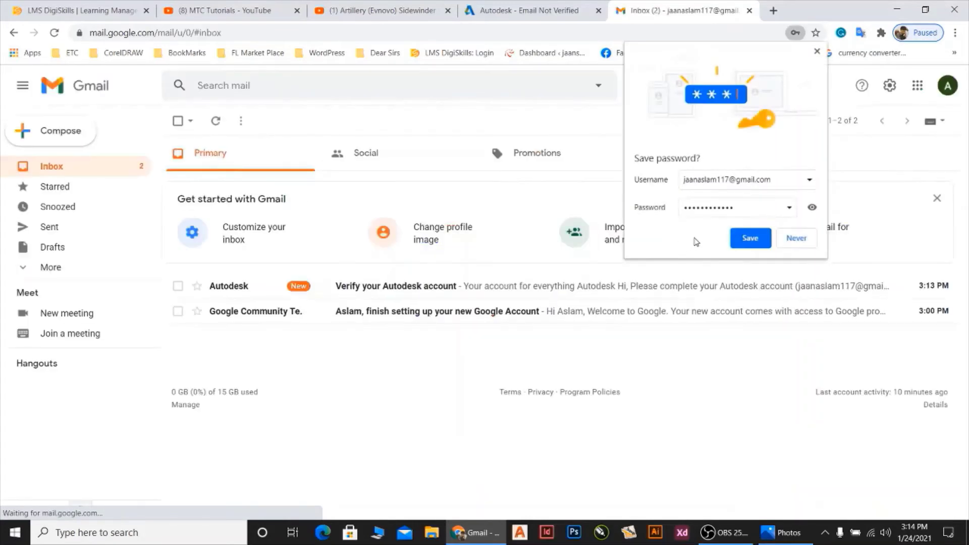
{"action": "left_click", "coordinate": [748, 239]}
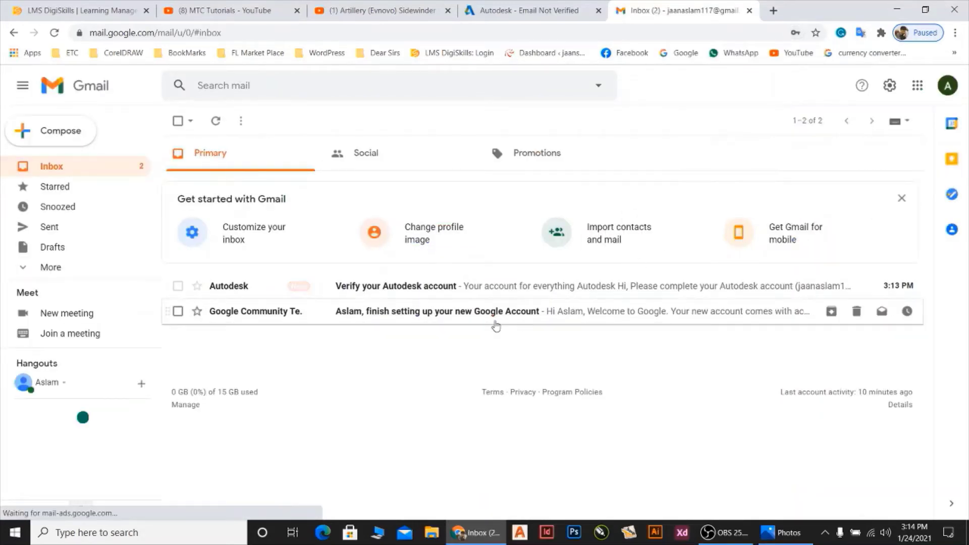
{"action": "mouse_move", "coordinate": [388, 287]}
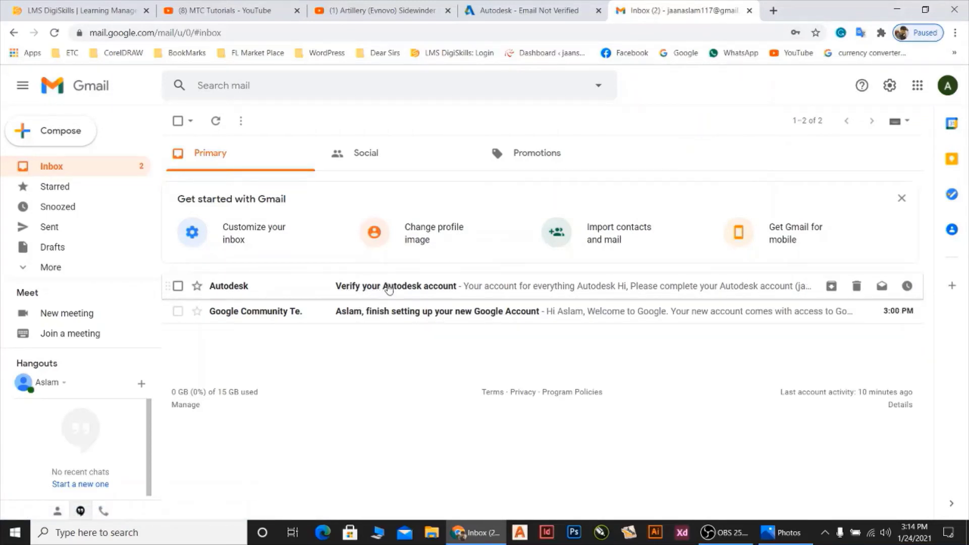
Open the 'Verify your Autodesk account' e-mail and follow its VERIFY EMAIL link
{"action": "left_click", "coordinate": [391, 291]}
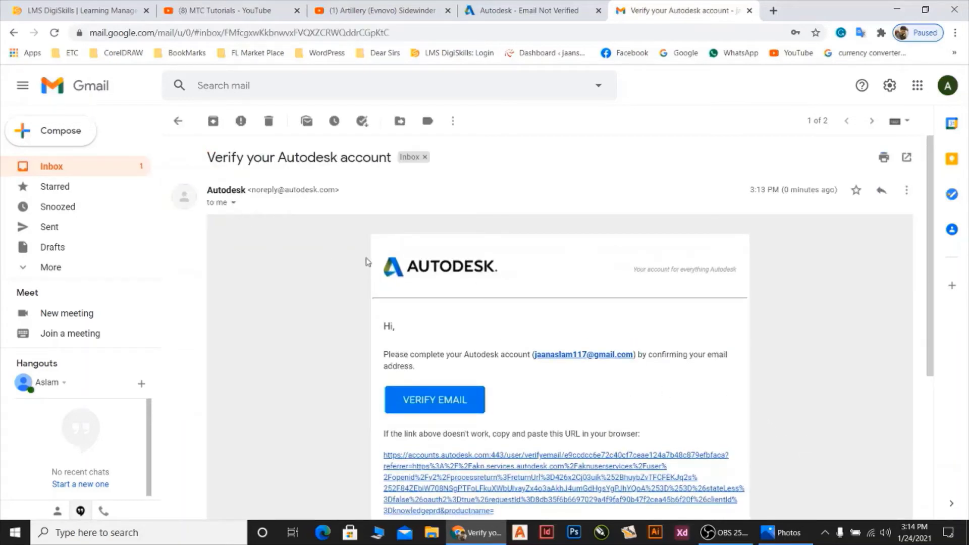
{"action": "scroll", "coordinate": [408, 370], "scroll_direction": "down", "scroll_amount": 1}
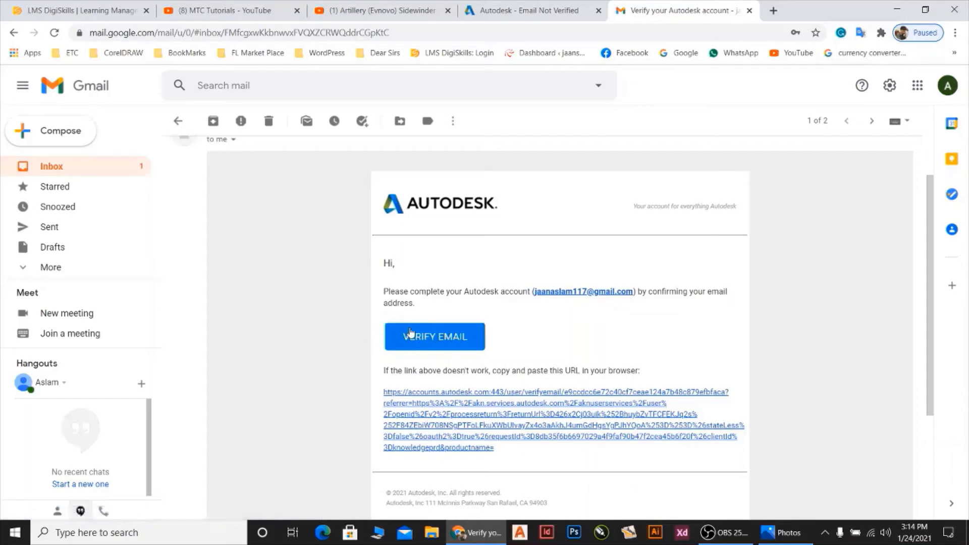
{"action": "left_click", "coordinate": [438, 337]}
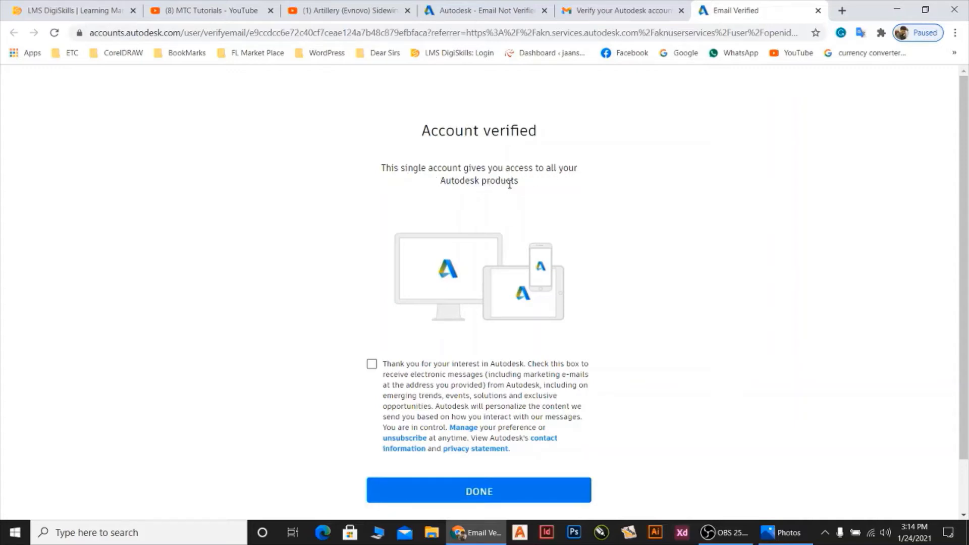
Tick the Autodesk marketing-consent checkbox and confirm with DONE
{"action": "scroll", "coordinate": [548, 215], "scroll_direction": "down", "scroll_amount": 1}
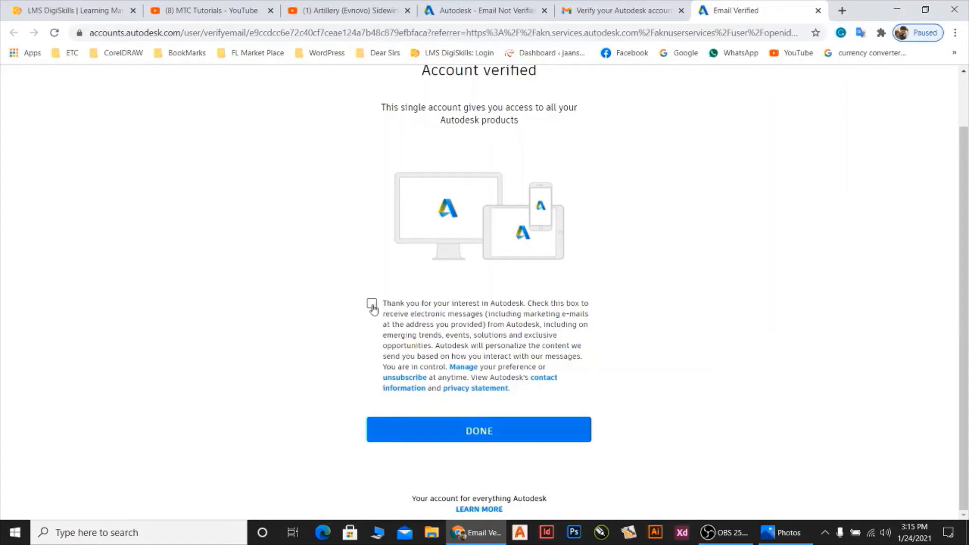
{"action": "left_click", "coordinate": [373, 304]}
{"action": "left_click", "coordinate": [494, 431]}
In a new tab, search Google for 'free download autocad for students and educators'
{"action": "left_click", "coordinate": [842, 11]}
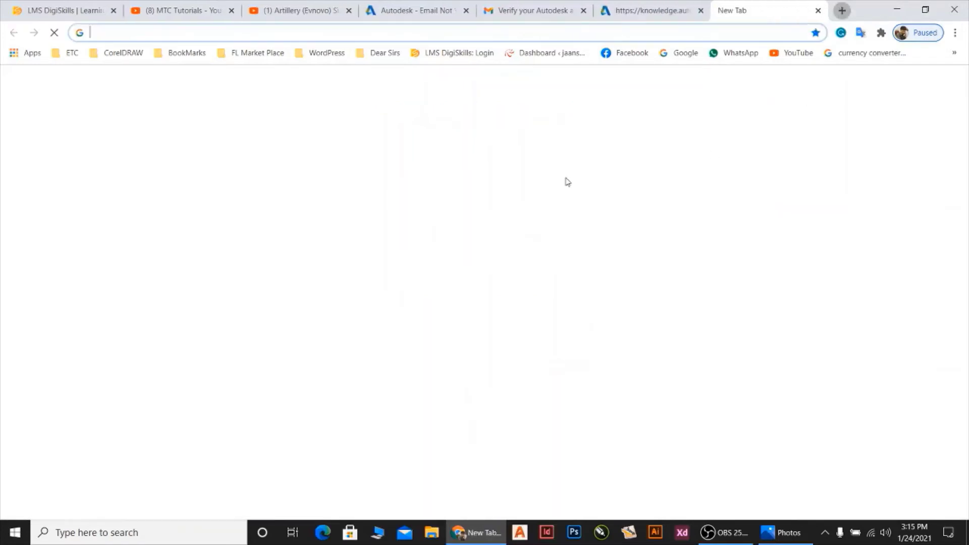
{"action": "left_click", "coordinate": [381, 264]}
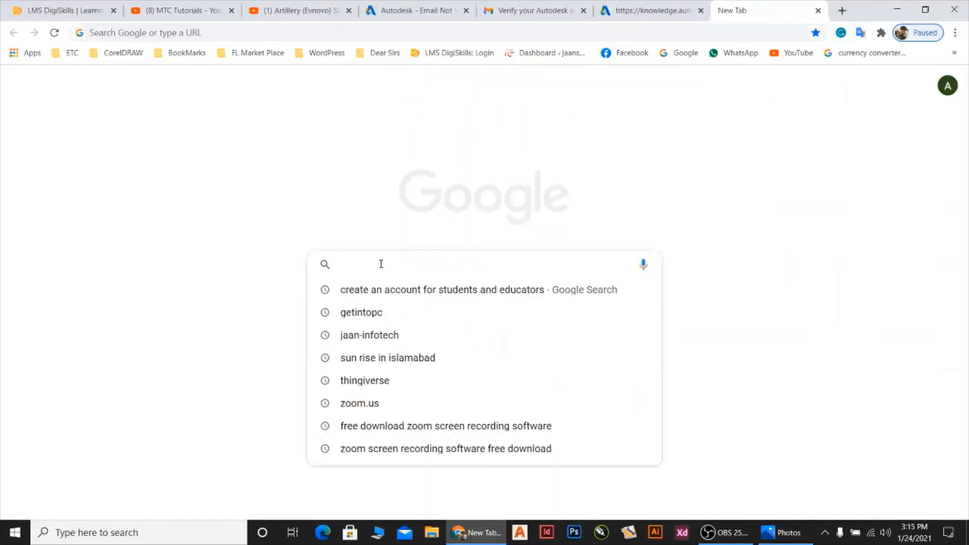
{"action": "type", "text": "free"}
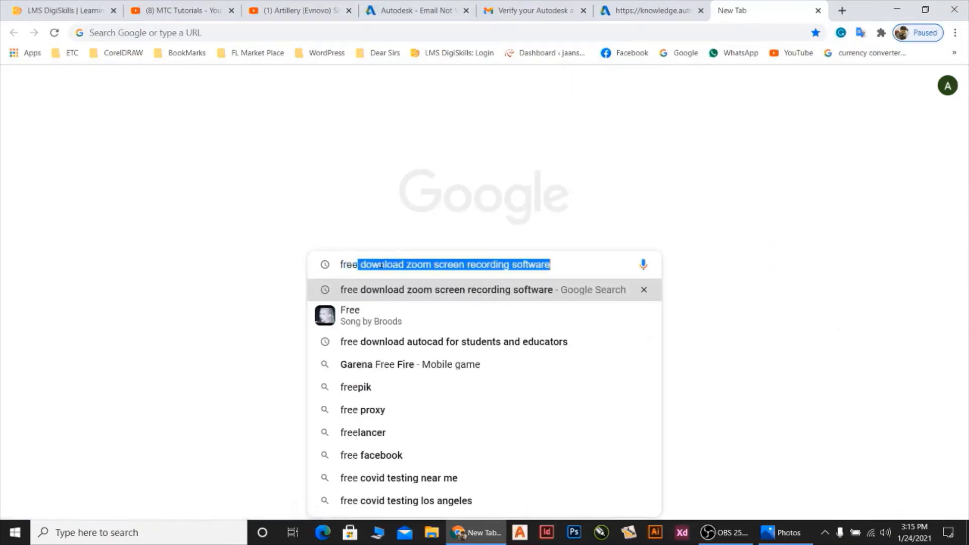
{"action": "type", "text": "d"}
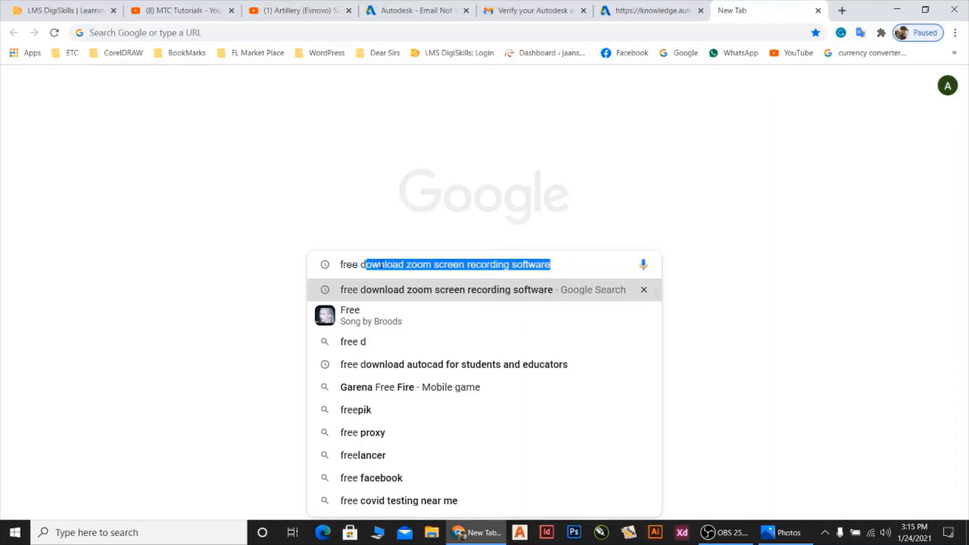
{"action": "type", "text": "own"}
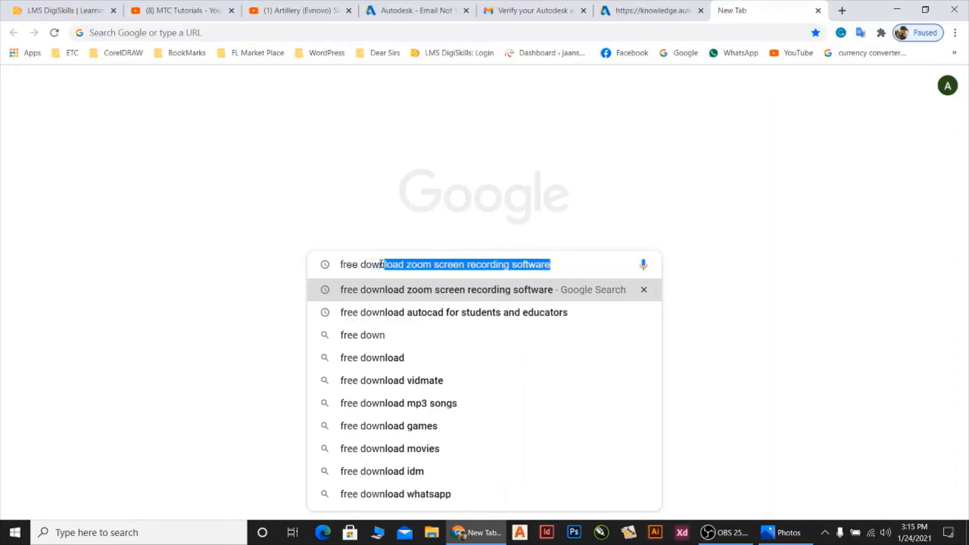
{"action": "type", "text": "load autocad for students and educators"}
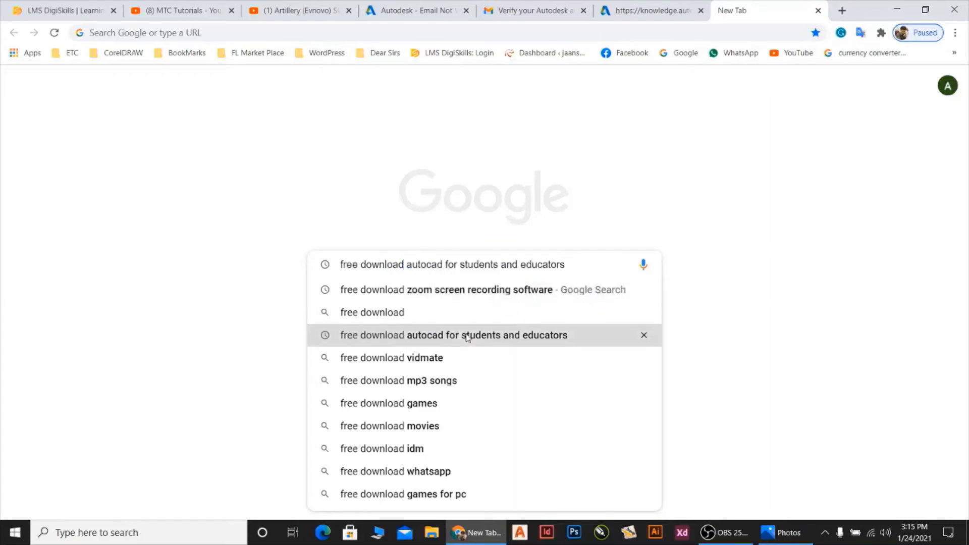
{"action": "left_click", "coordinate": [465, 335]}
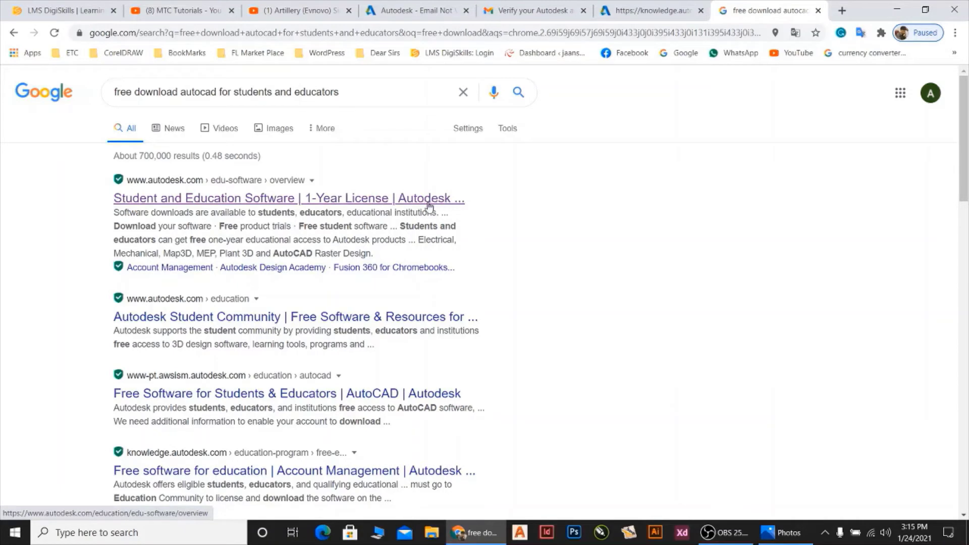
Open the 'Student and Education Software | 1-Year License' page and follow its Sign in link
{"action": "left_click", "coordinate": [326, 199]}
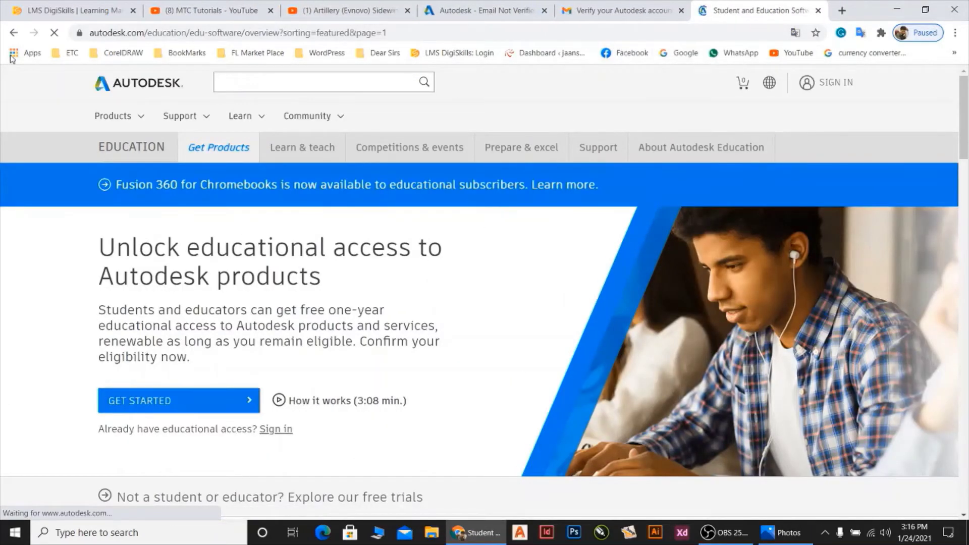
{"action": "scroll", "coordinate": [217, 277], "scroll_direction": "down", "scroll_amount": 2}
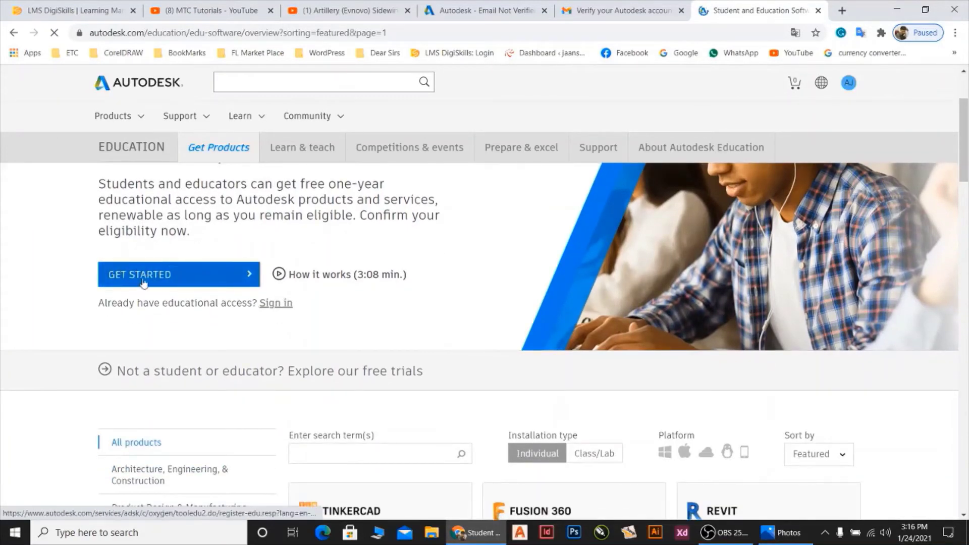
{"action": "left_click", "coordinate": [276, 304]}
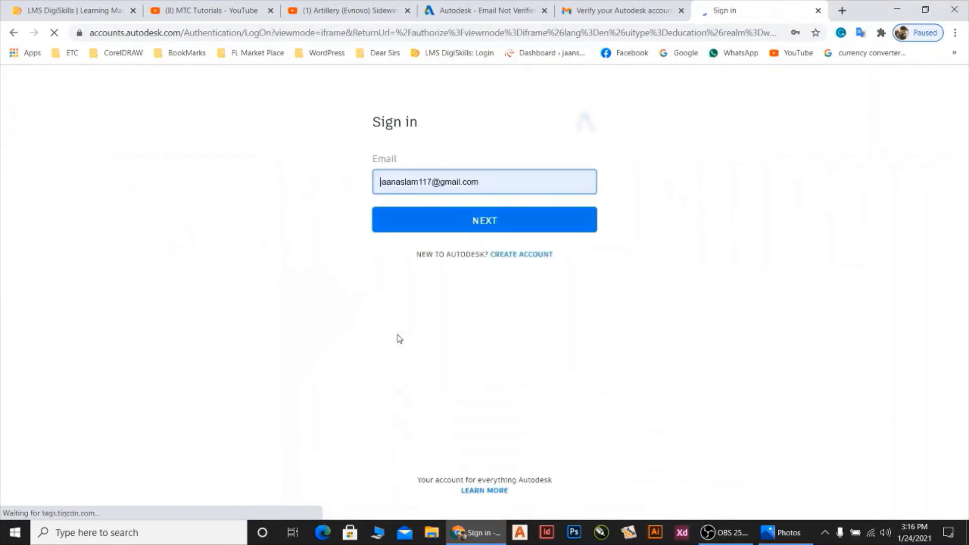
Sign in with the prefilled account e-mail, ticking Stay signed in
{"action": "left_click", "coordinate": [494, 220]}
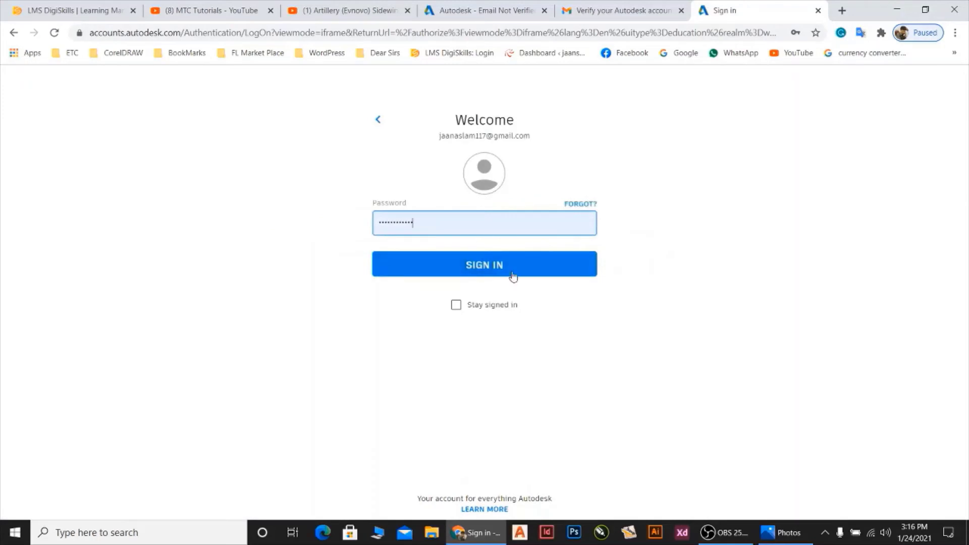
{"action": "left_click", "coordinate": [455, 305]}
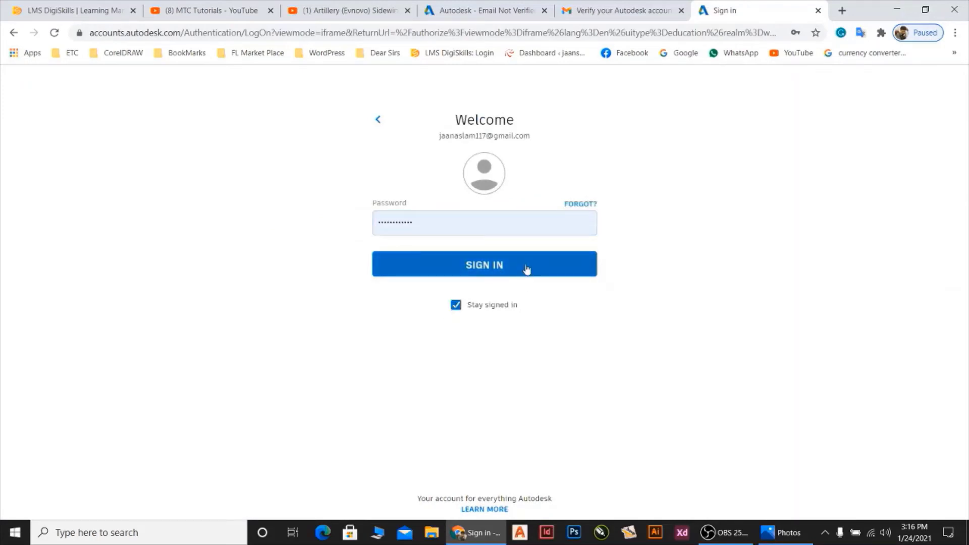
{"action": "left_click", "coordinate": [527, 269]}
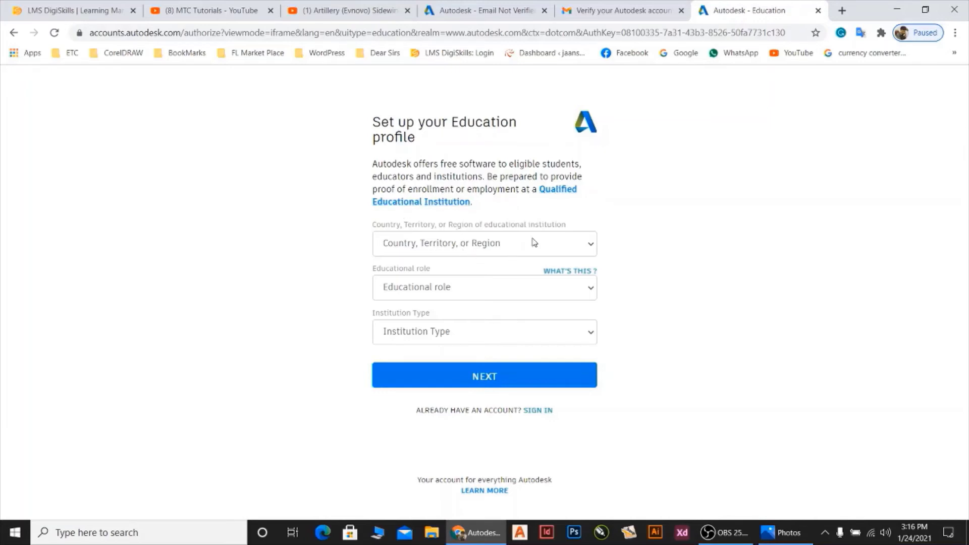
Set institution country to Pakistan, role to Student, and institution type to University/Post-Secondary
{"action": "left_click", "coordinate": [495, 248]}
{"action": "type", "text": "pak"}
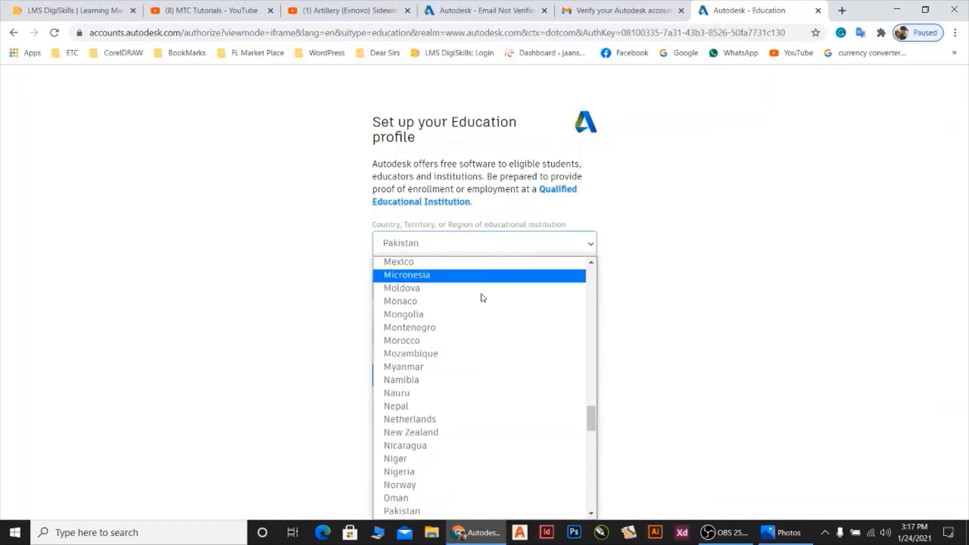
{"action": "left_click", "coordinate": [431, 515]}
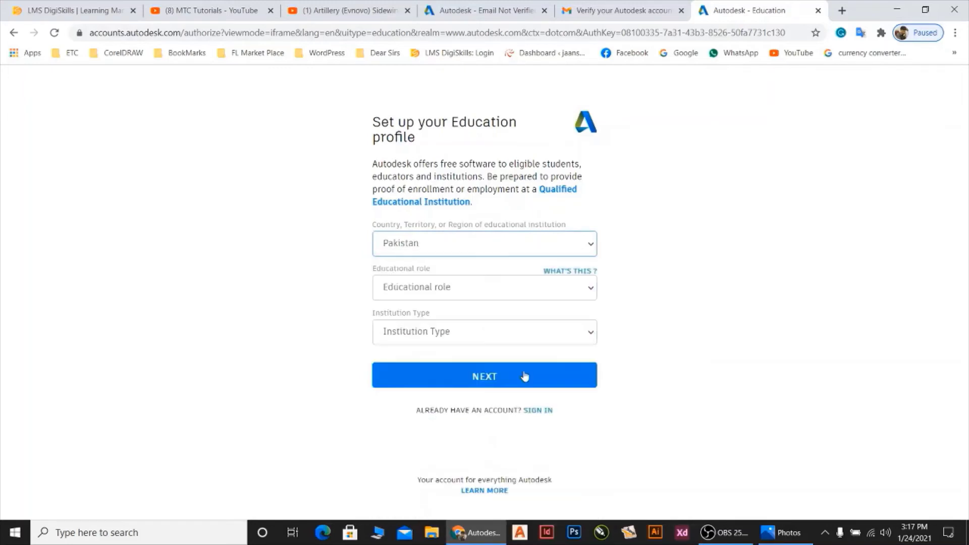
{"action": "left_click", "coordinate": [551, 295]}
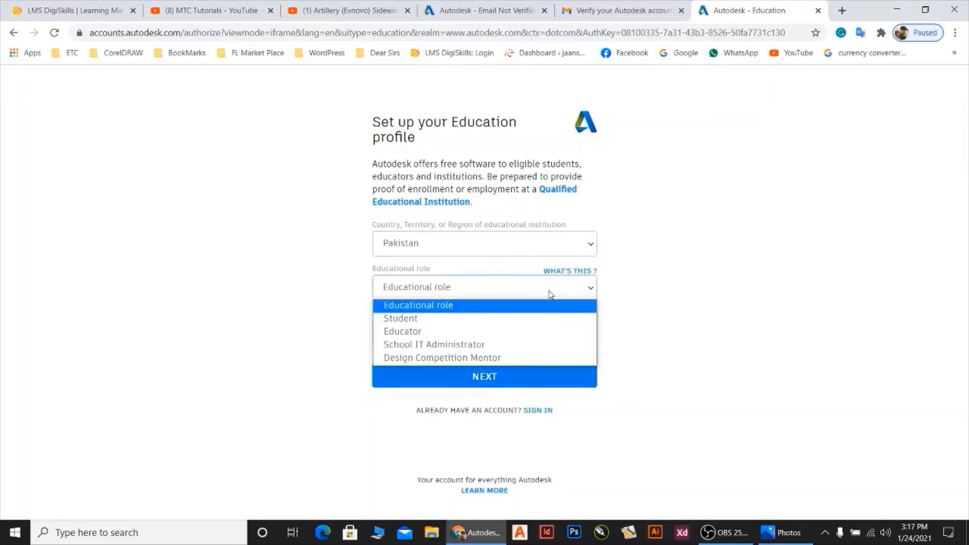
{"action": "left_click", "coordinate": [475, 319]}
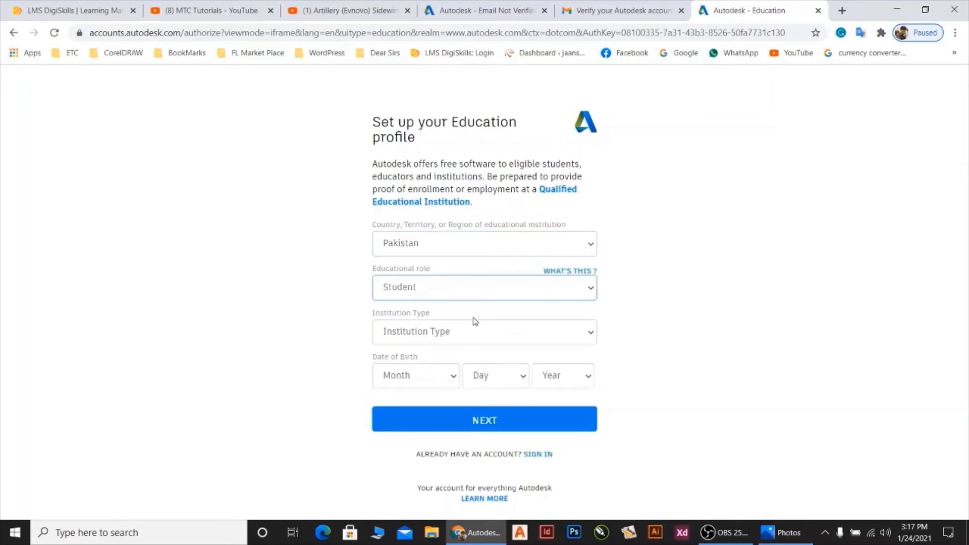
{"action": "left_click", "coordinate": [567, 334]}
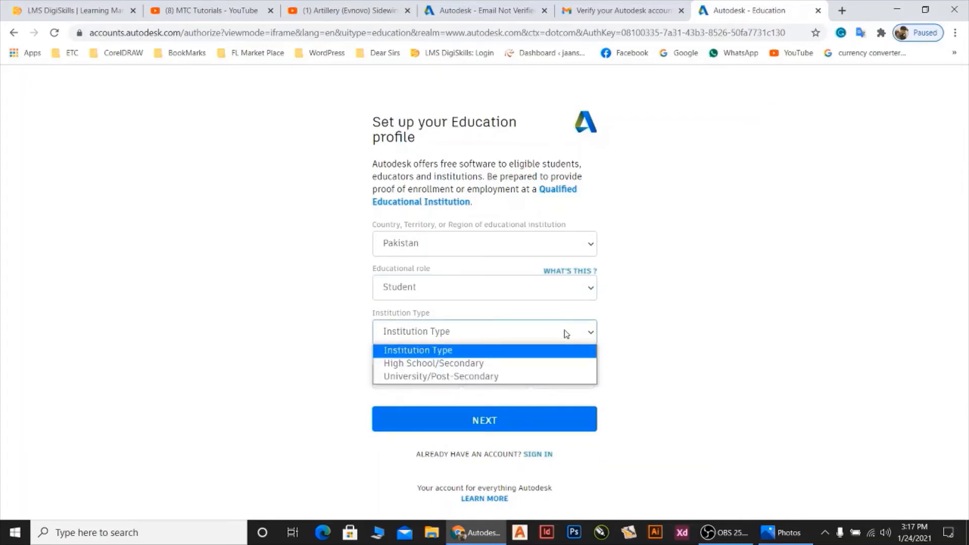
{"action": "left_click", "coordinate": [522, 382]}
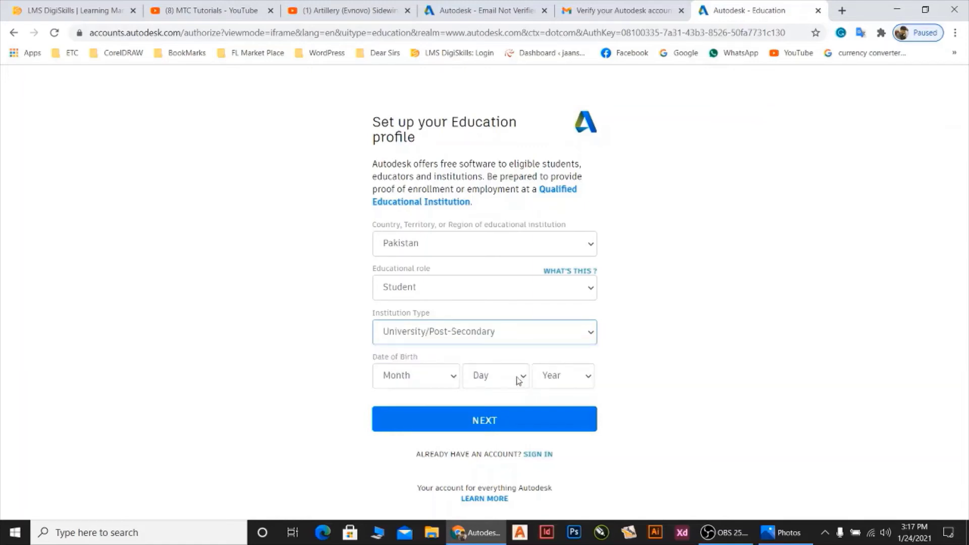
Set the date of birth to April 1, 1980 and submit the profile
{"action": "left_click", "coordinate": [454, 383]}
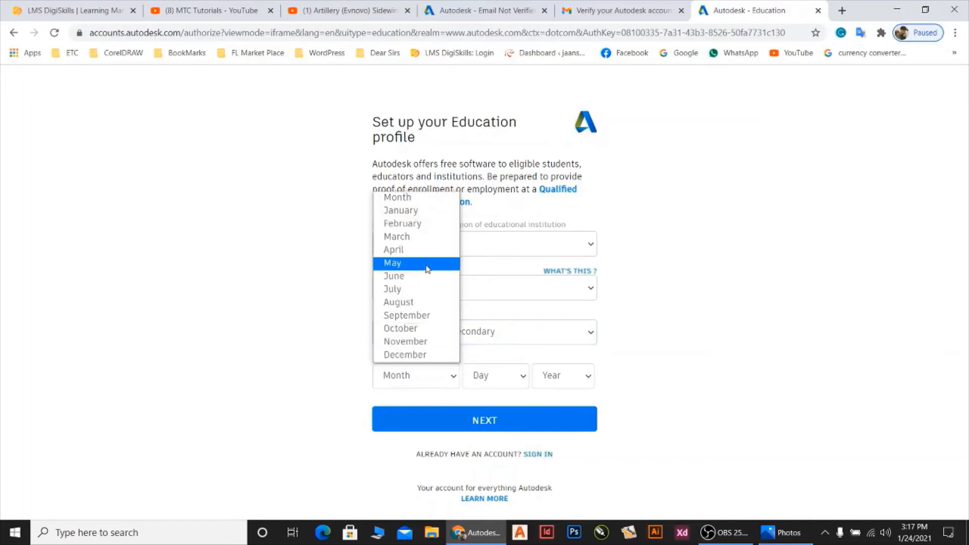
{"action": "left_click", "coordinate": [422, 237]}
{"action": "left_click", "coordinate": [487, 375]}
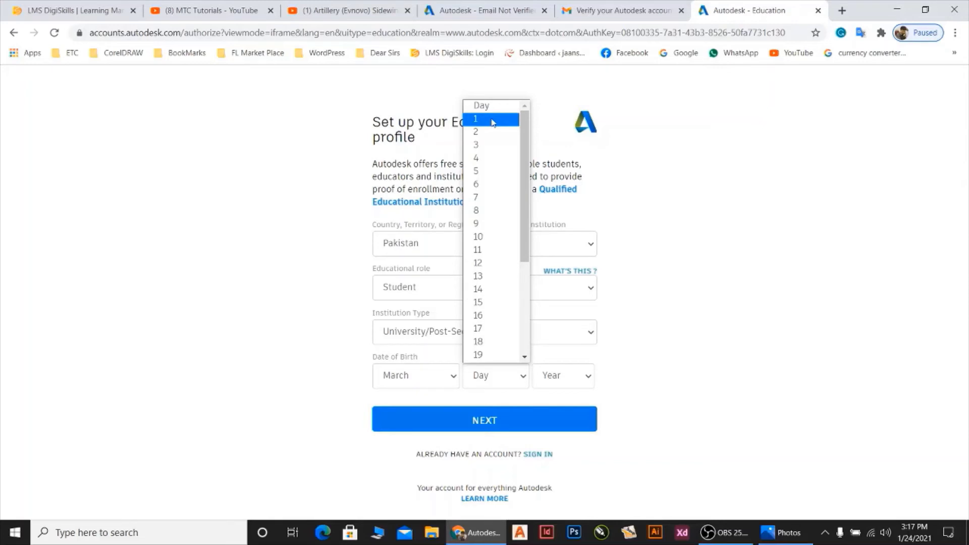
{"action": "left_click", "coordinate": [448, 379]}
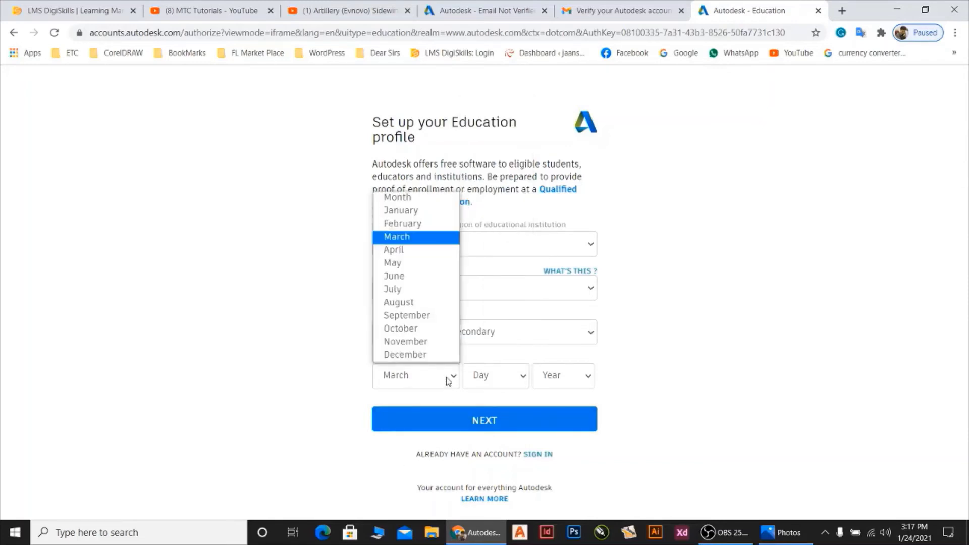
{"action": "left_click", "coordinate": [411, 251]}
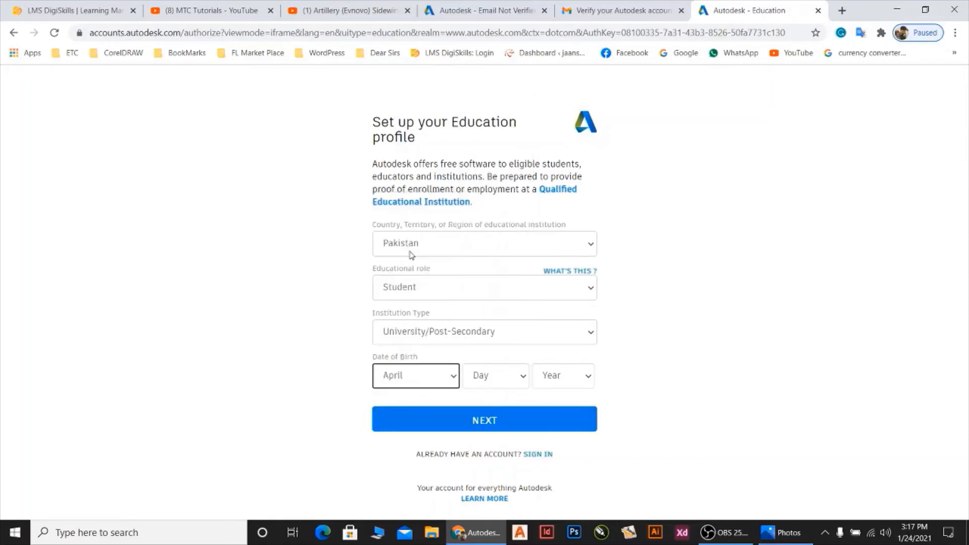
{"action": "left_click", "coordinate": [515, 380]}
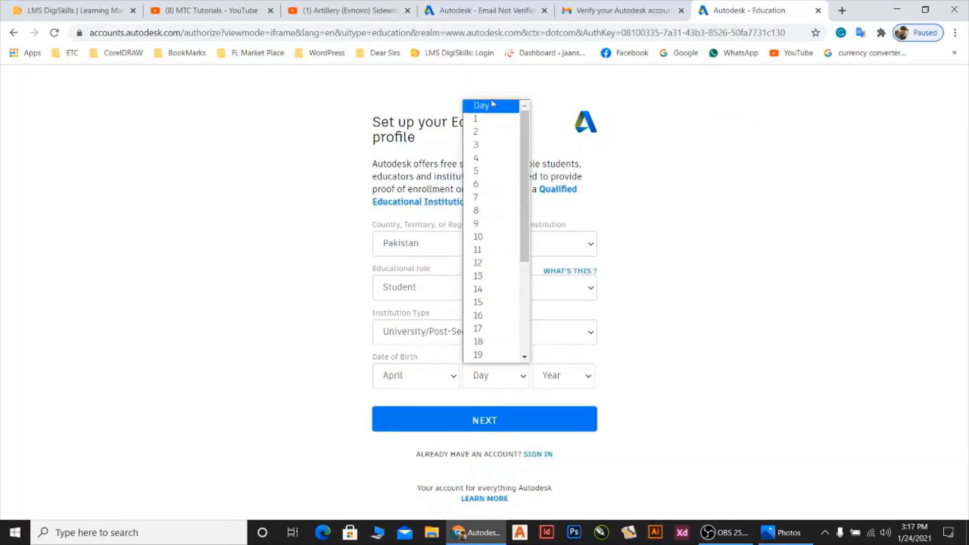
{"action": "left_click", "coordinate": [484, 119]}
{"action": "left_click", "coordinate": [586, 385]}
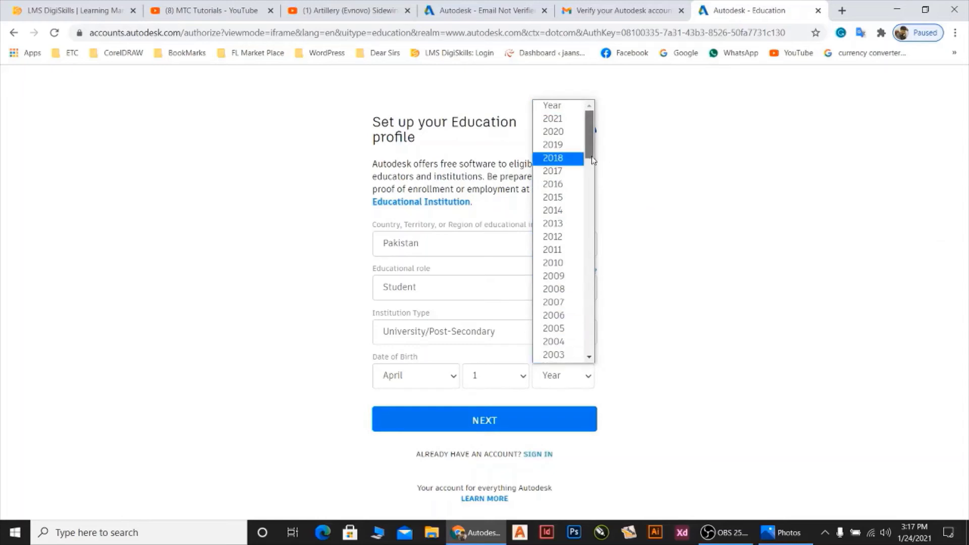
{"action": "left_click_drag", "start_coordinate": [593, 160], "coordinate": [591, 202]}
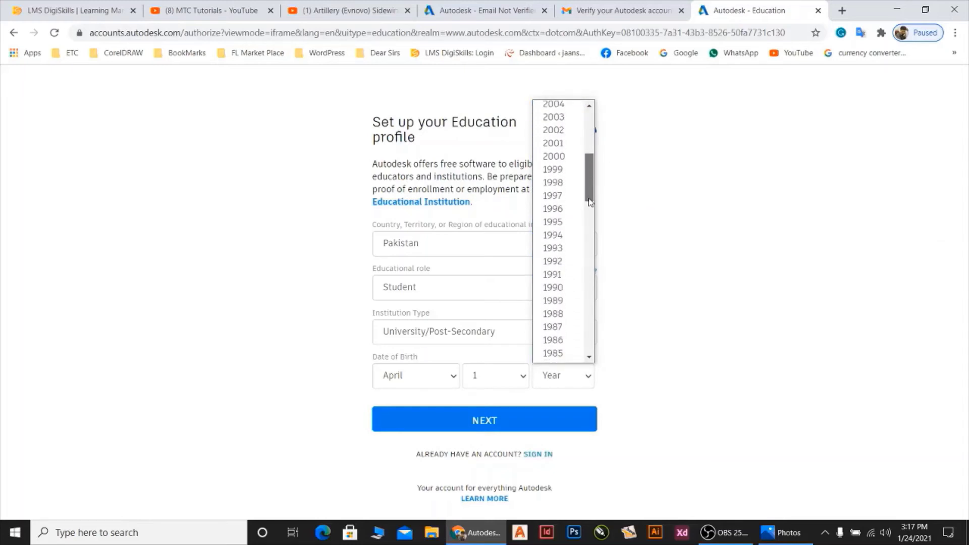
{"action": "left_click", "coordinate": [589, 357]}
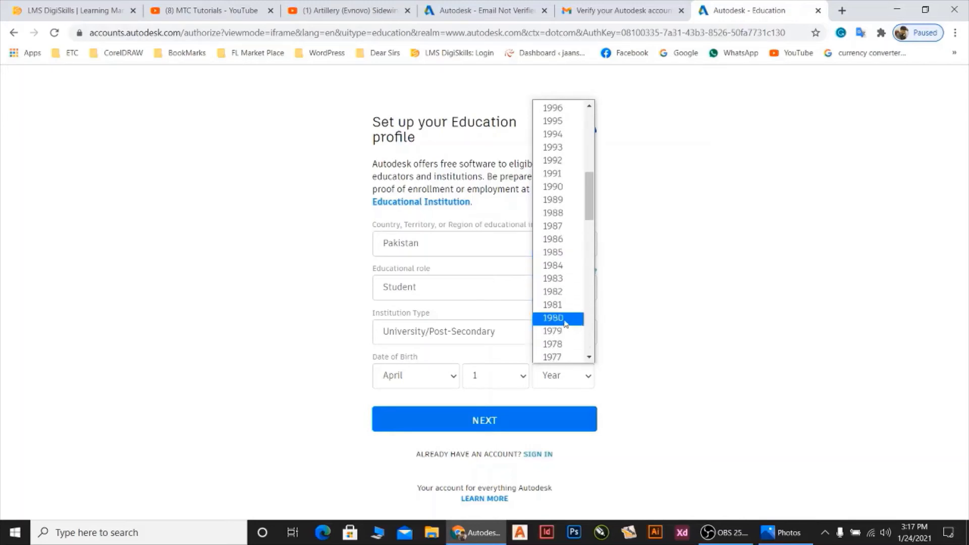
{"action": "left_click", "coordinate": [566, 323]}
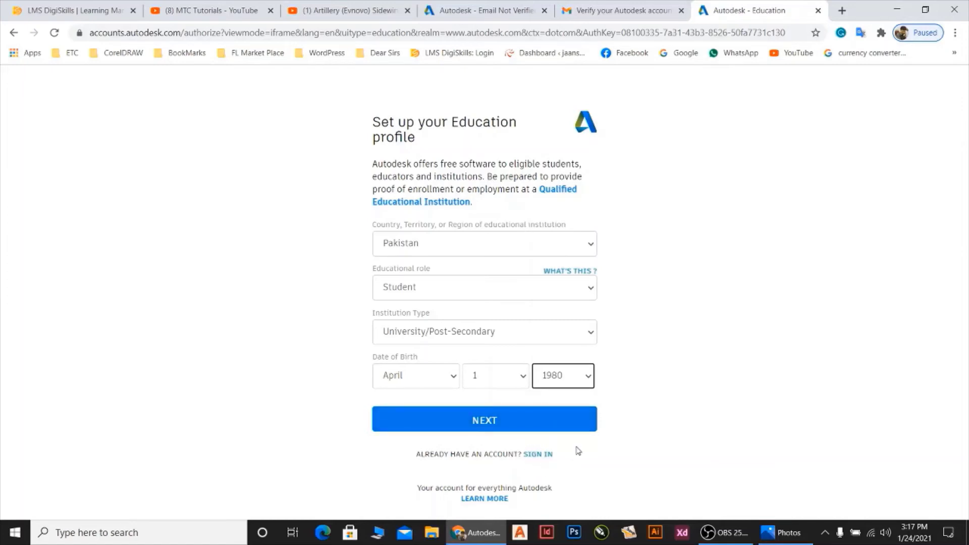
{"action": "left_click", "coordinate": [580, 422]}
{"action": "type", "text": "Dig"}
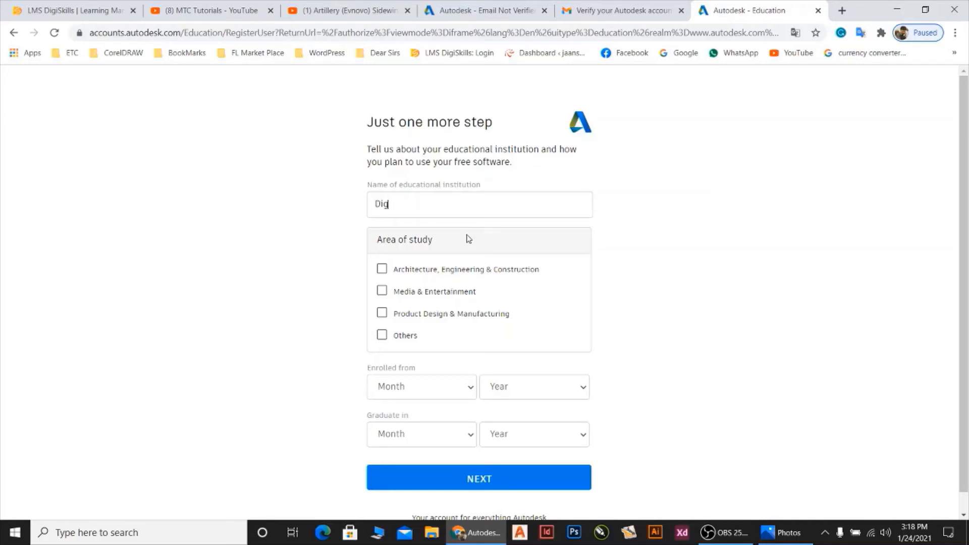
Choose Digi Skills as the institution and tick Architecture, Engineering & Construction as area of study
{"action": "type", "text": "i"}
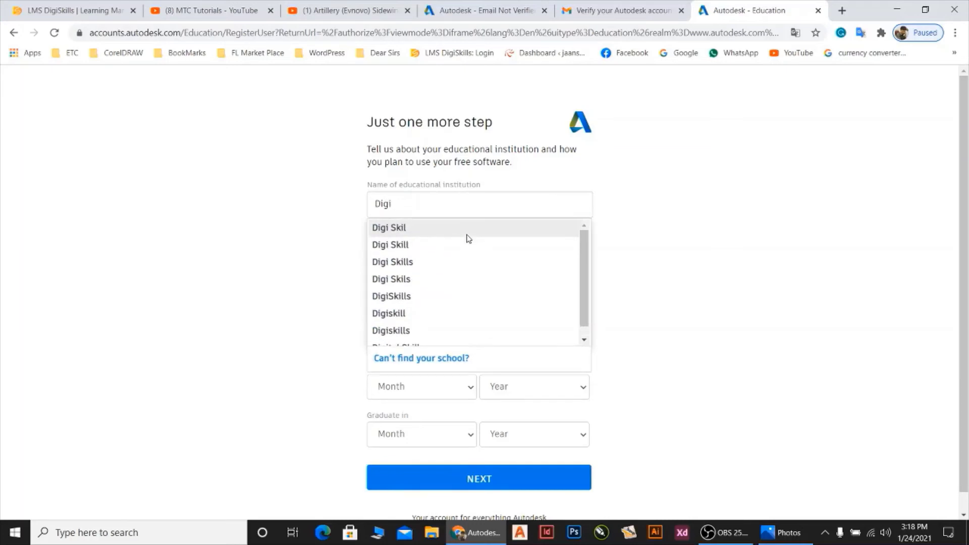
{"action": "left_click", "coordinate": [445, 266]}
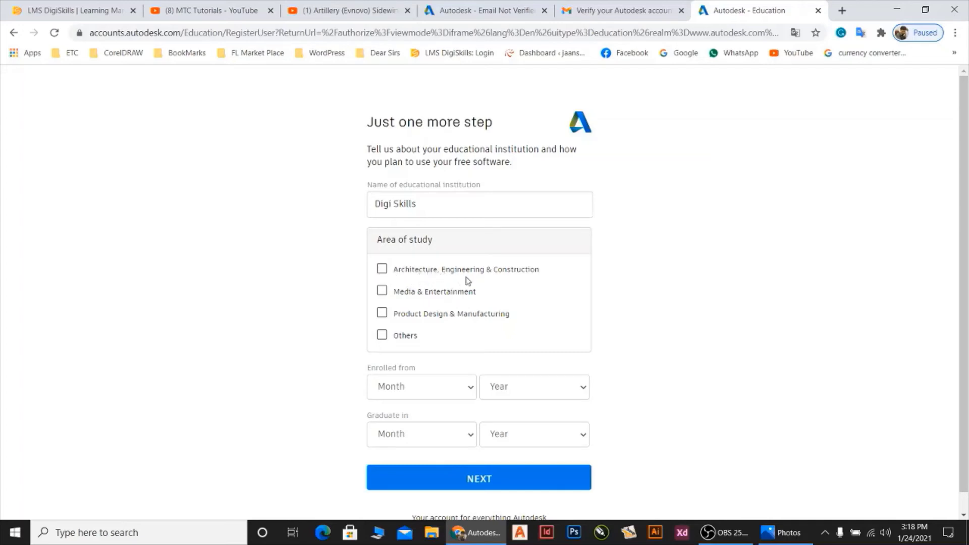
{"action": "left_click", "coordinate": [382, 271]}
{"action": "scroll", "coordinate": [519, 381], "scroll_direction": "down", "scroll_amount": 1}
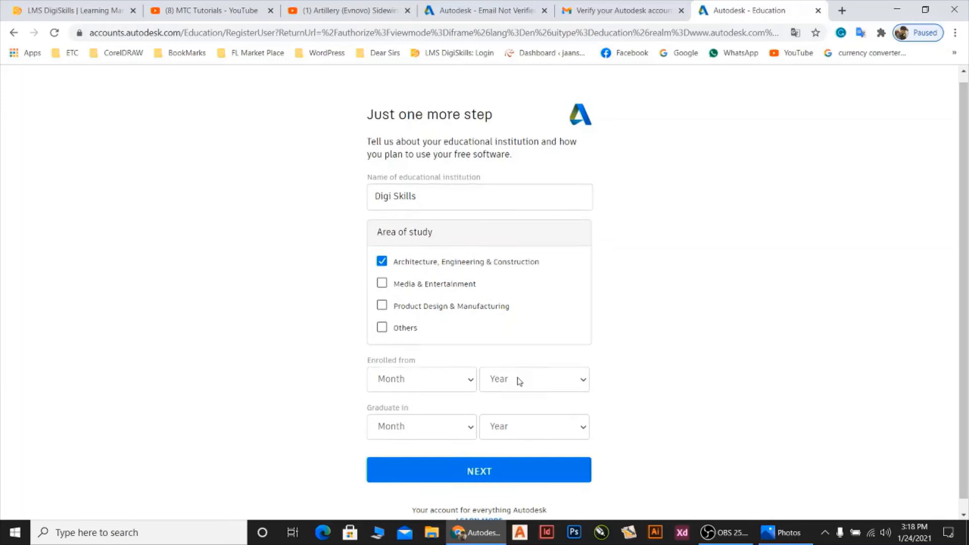
Enter enrollment from April 2018 and graduation in March 2023, then submit
{"action": "left_click", "coordinate": [461, 373]}
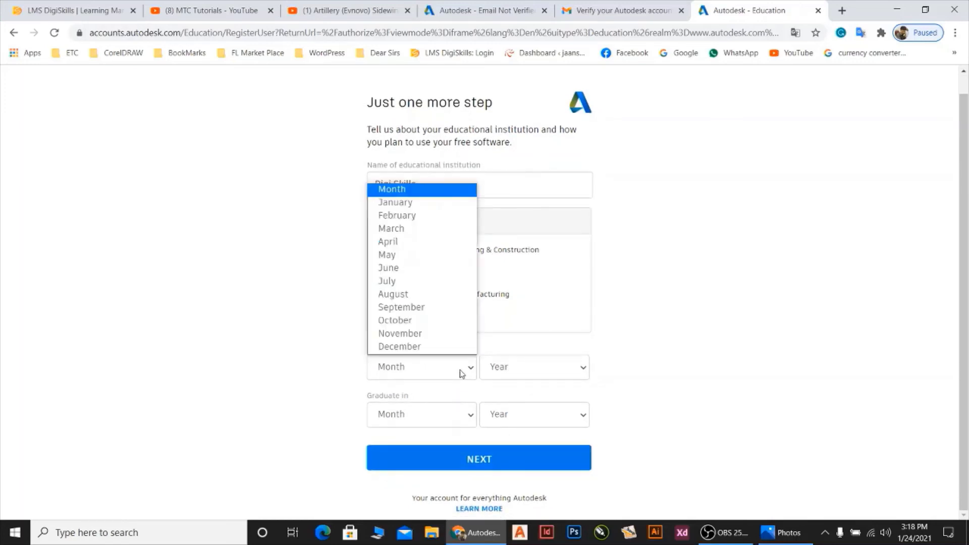
{"action": "left_click", "coordinate": [419, 244]}
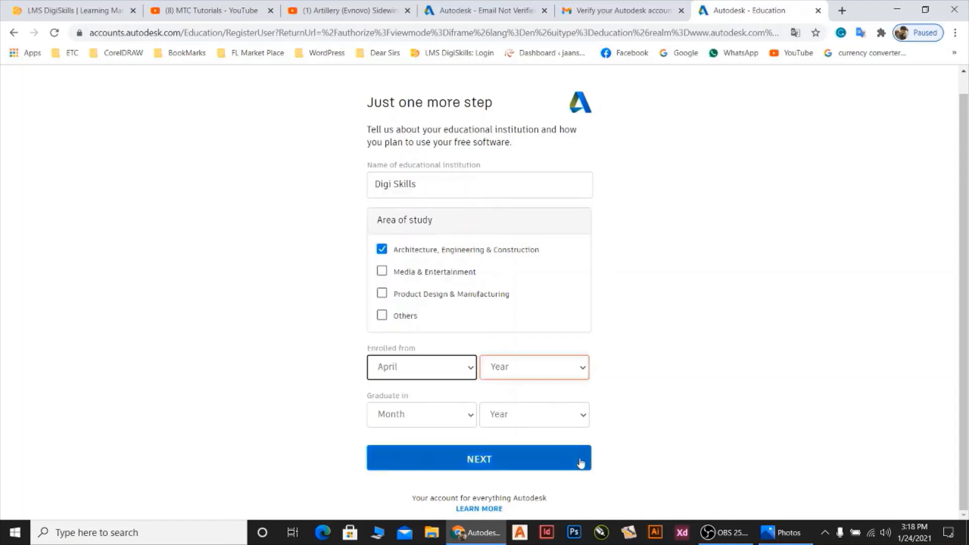
{"action": "left_click", "coordinate": [566, 371]}
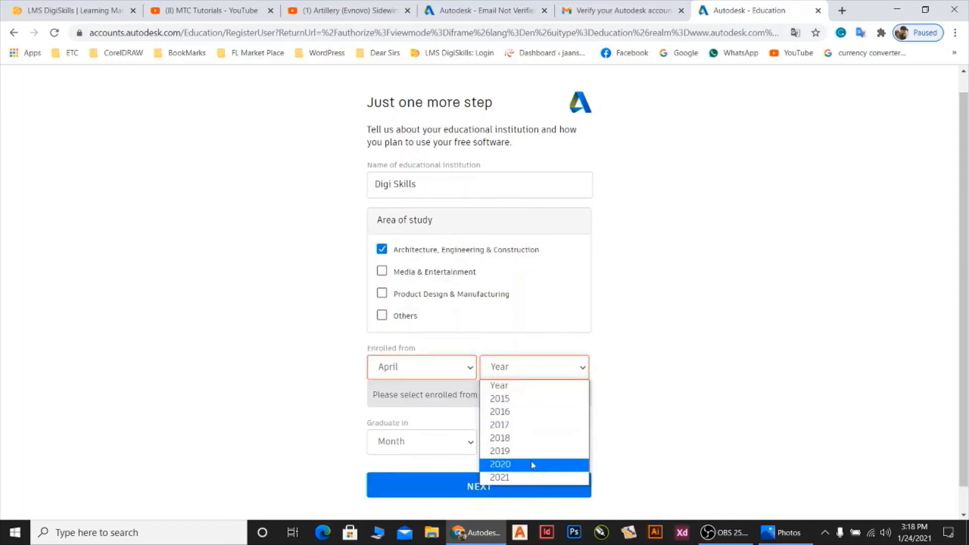
{"action": "left_click", "coordinate": [526, 439]}
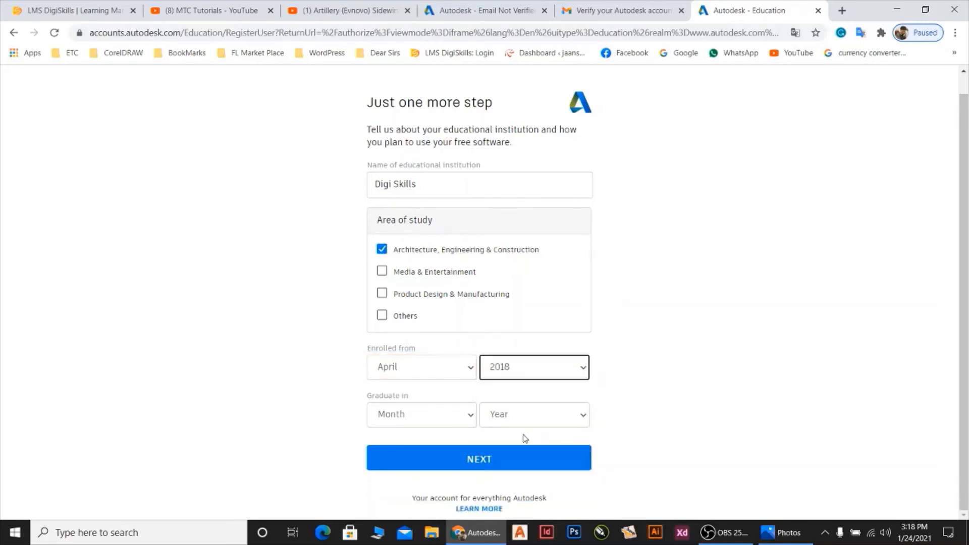
{"action": "left_click", "coordinate": [465, 419]}
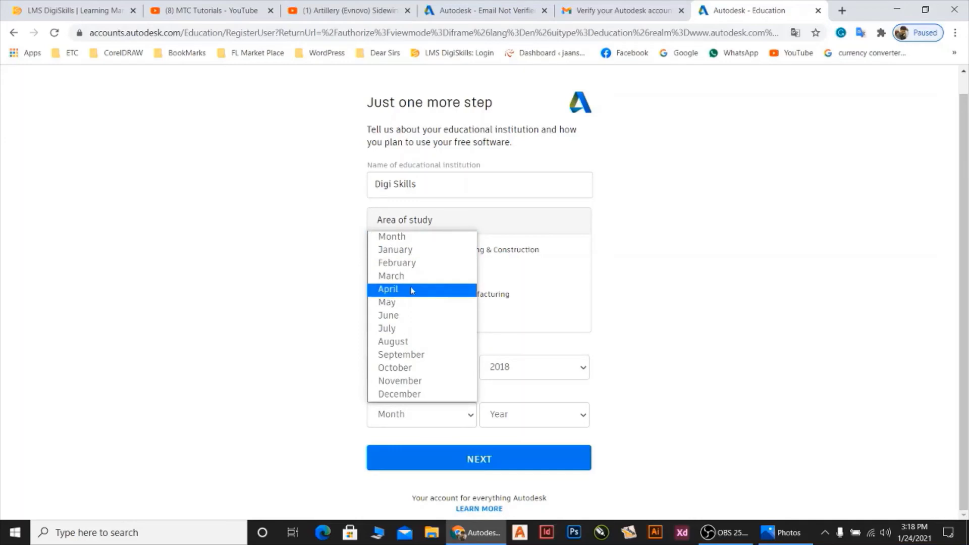
{"action": "left_click", "coordinate": [411, 276]}
{"action": "left_click", "coordinate": [559, 425]}
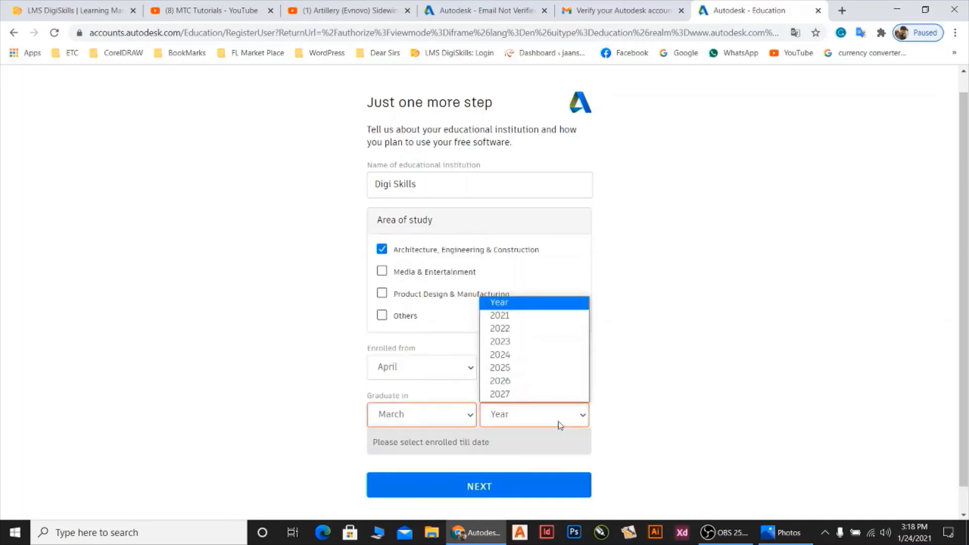
{"action": "left_click", "coordinate": [540, 342]}
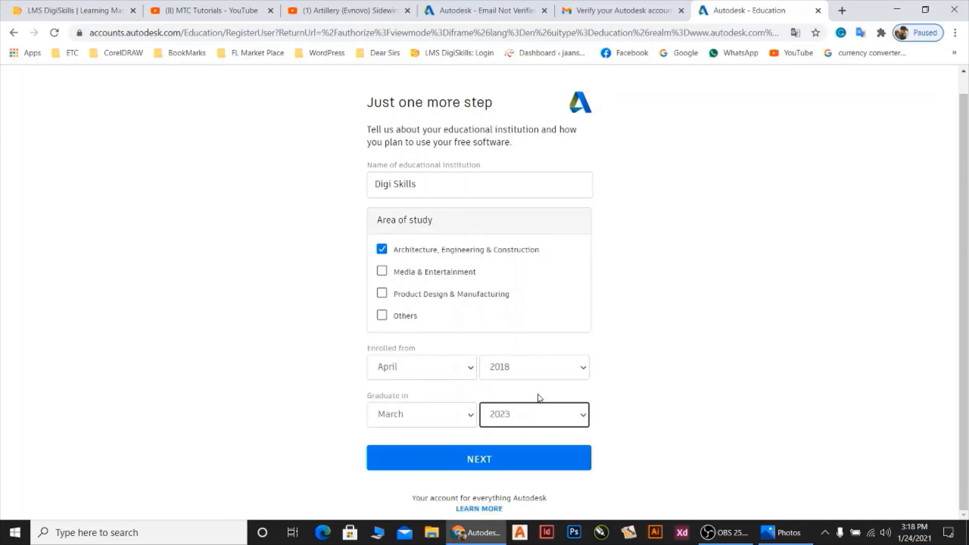
{"action": "left_click", "coordinate": [502, 459]}
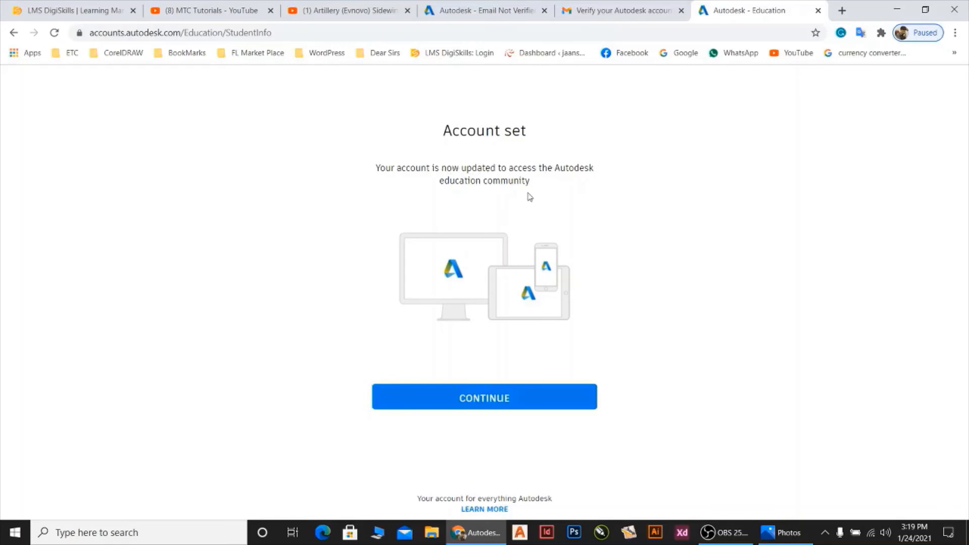
Continue to the Get Products catalogue and browse the education software listed
{"action": "left_click", "coordinate": [483, 399]}
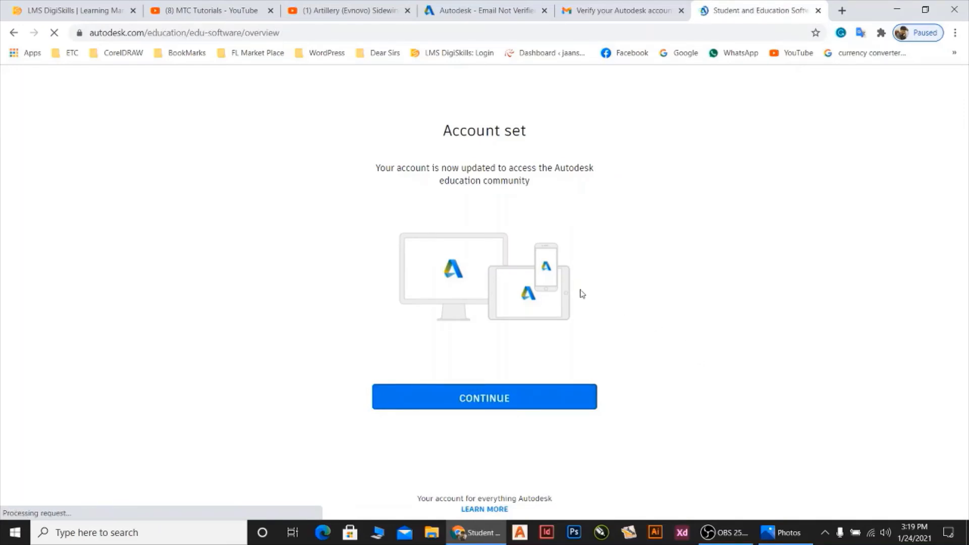
{"action": "scroll", "coordinate": [459, 376], "scroll_direction": "down", "scroll_amount": 4}
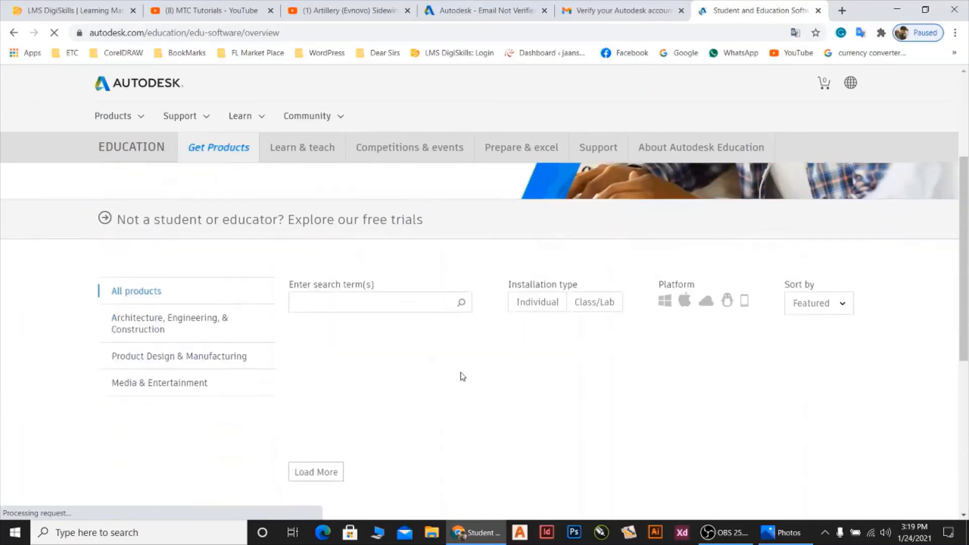
{"action": "scroll", "coordinate": [461, 376], "scroll_direction": "down", "scroll_amount": 3}
{"action": "scroll", "coordinate": [460, 377], "scroll_direction": "down", "scroll_amount": 2}
{"action": "scroll", "coordinate": [461, 376], "scroll_direction": "down", "scroll_amount": 2}
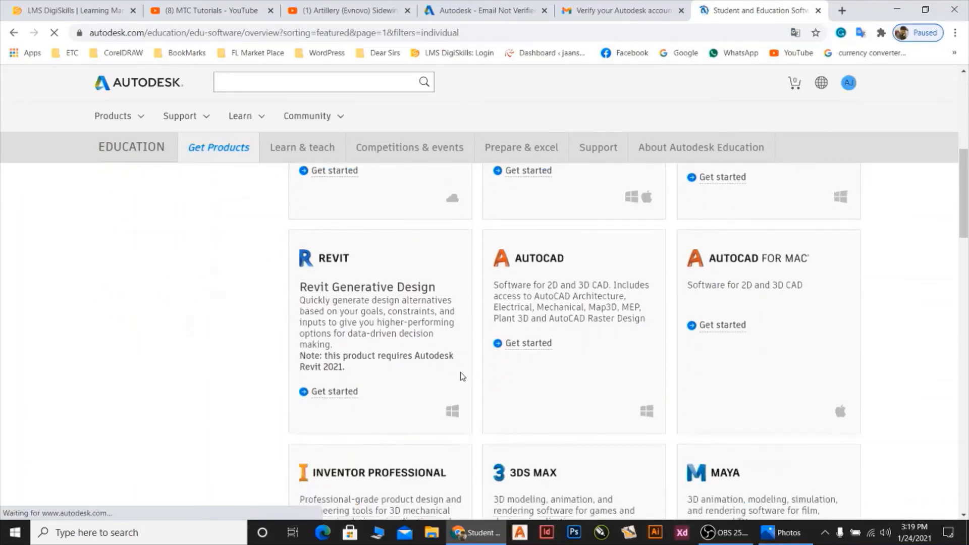
{"action": "scroll", "coordinate": [460, 377], "scroll_direction": "up", "scroll_amount": 4}
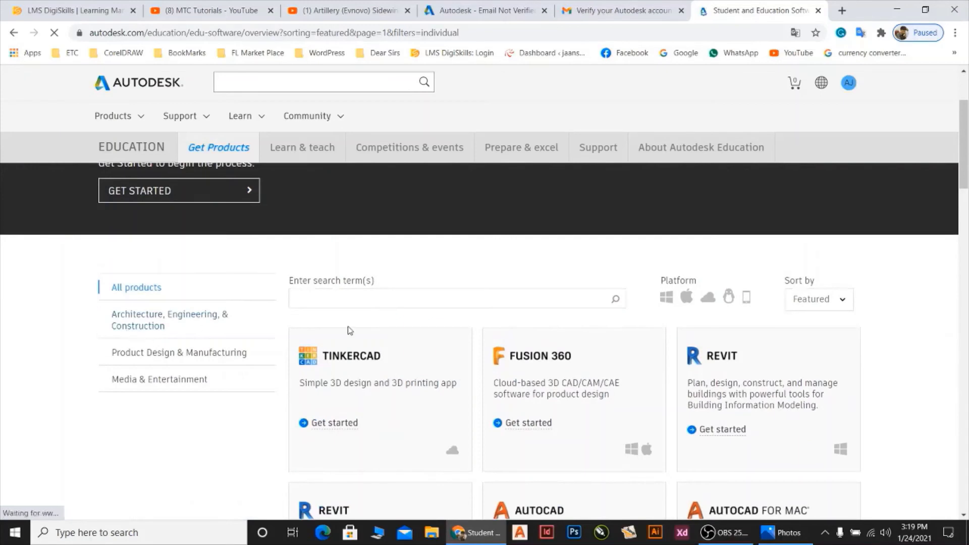
{"action": "scroll", "coordinate": [383, 328], "scroll_direction": "down", "scroll_amount": 3}
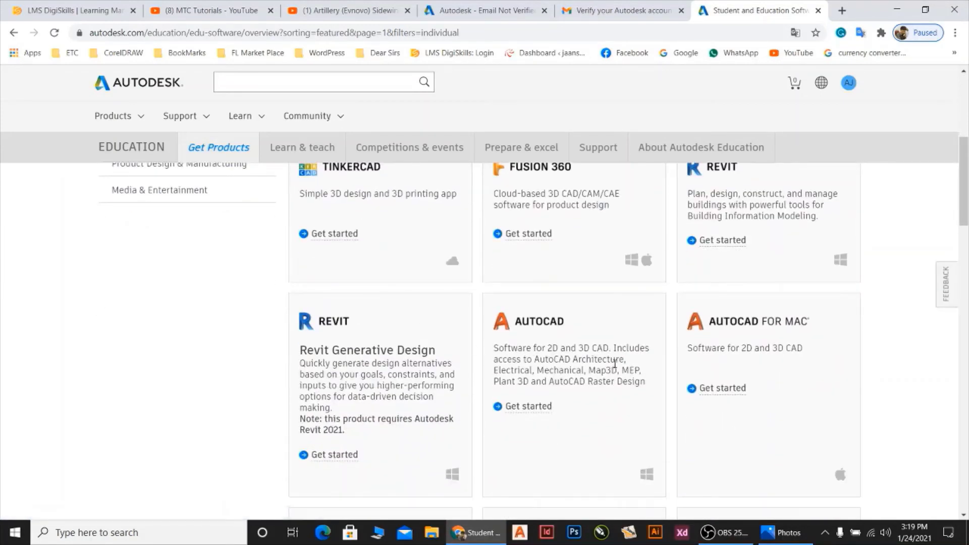
{"action": "scroll", "coordinate": [614, 356], "scroll_direction": "up", "scroll_amount": 2}
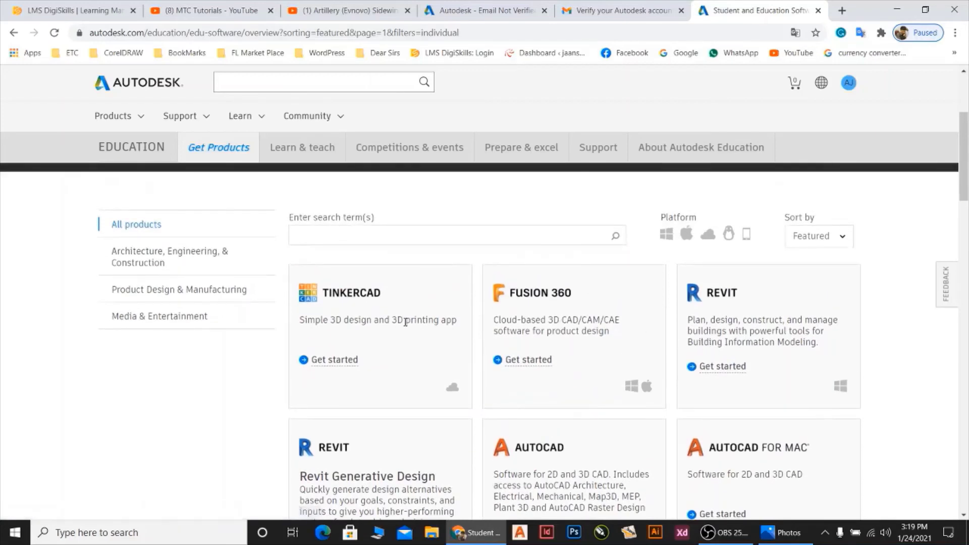
{"action": "scroll", "coordinate": [369, 314], "scroll_direction": "up", "scroll_amount": 1}
{"action": "type", "text": "Auto"}
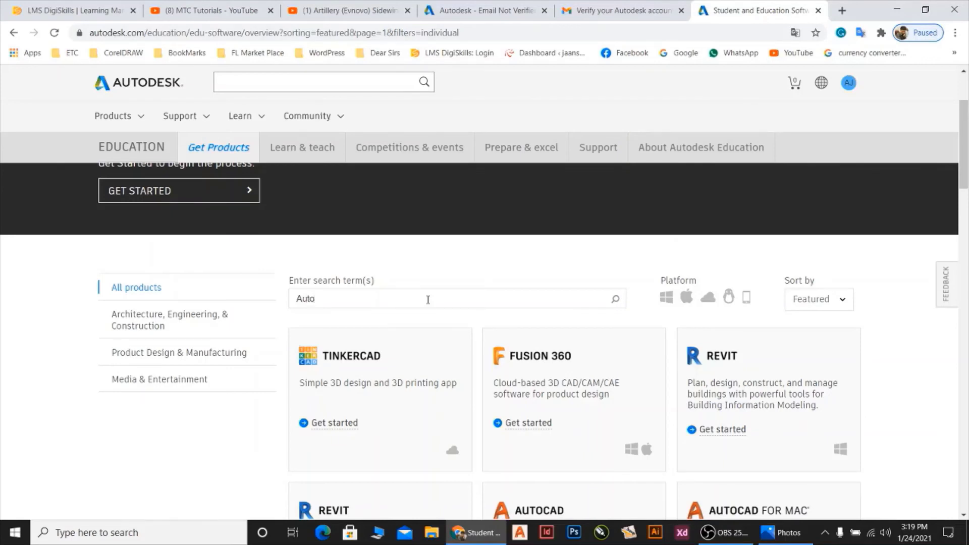
Search the catalogue for AutoCAD and choose Get started on the AutoCAD card
{"action": "type", "text": "CAD"}
{"action": "left_click", "coordinate": [616, 300]}
{"action": "scroll", "coordinate": [585, 368], "scroll_direction": "down", "scroll_amount": 2}
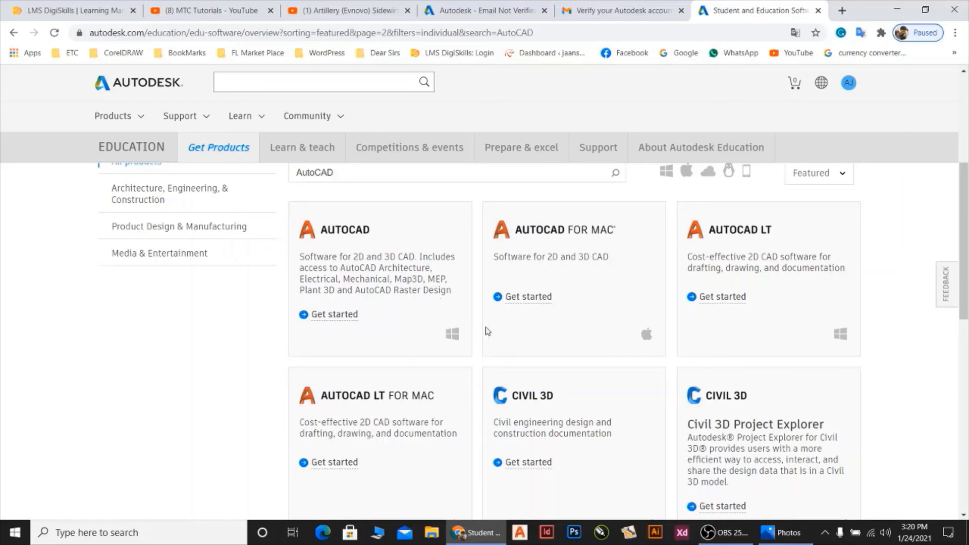
{"action": "left_click", "coordinate": [340, 317]}
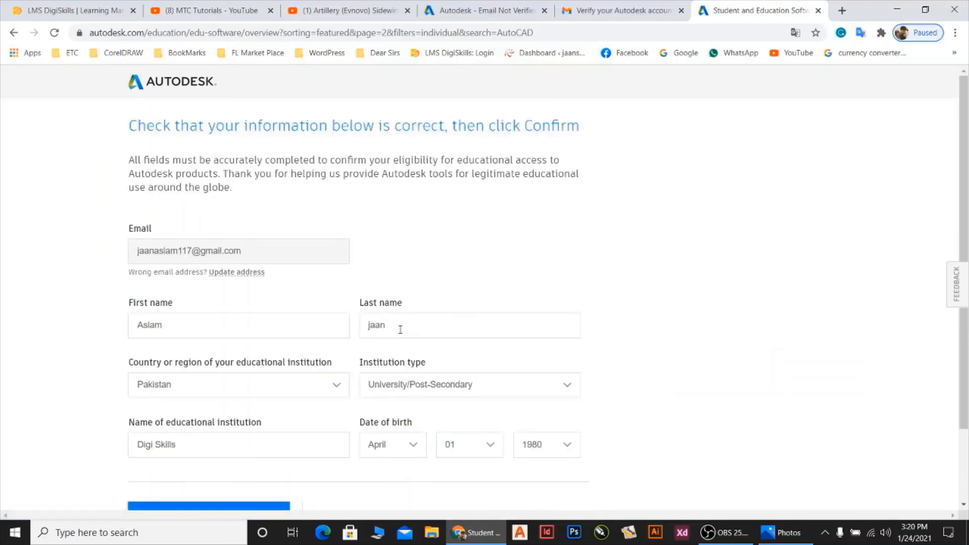
Scroll down the prefilled eligibility form to reach the CONFIRM button
{"action": "scroll", "coordinate": [372, 325], "scroll_direction": "down", "scroll_amount": 2}
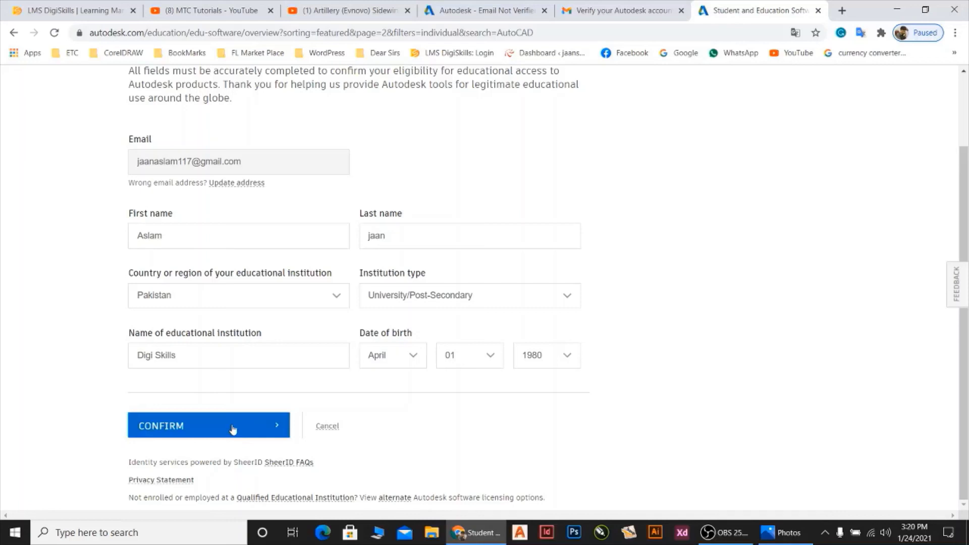
Confirm the eligibility details to reach the proof-of-enrollment upload page
{"action": "left_click", "coordinate": [233, 429]}
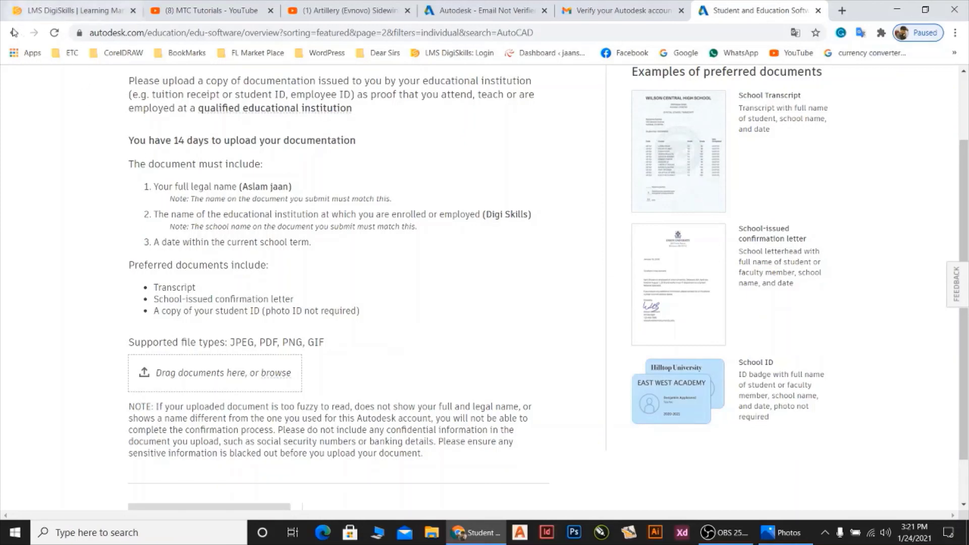
{"action": "left_click", "coordinate": [520, 533]}
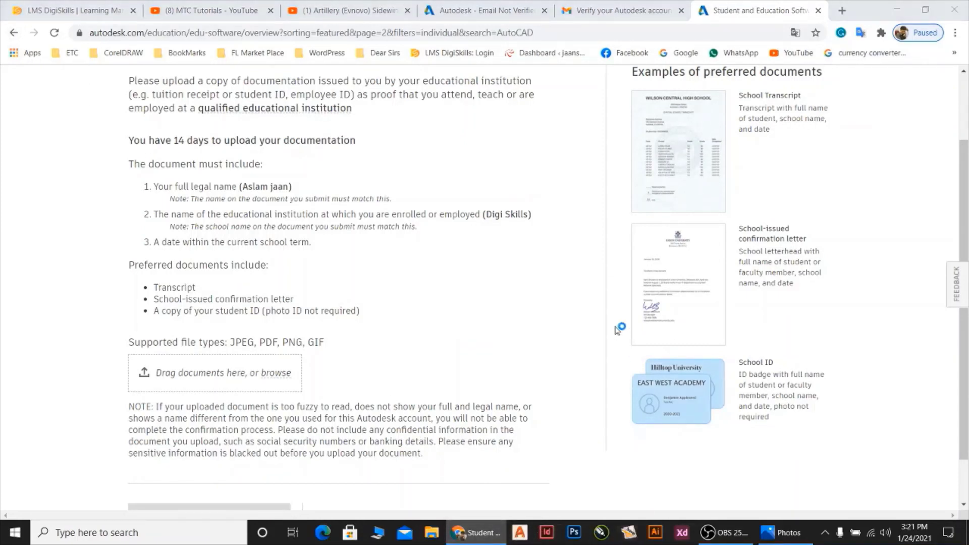